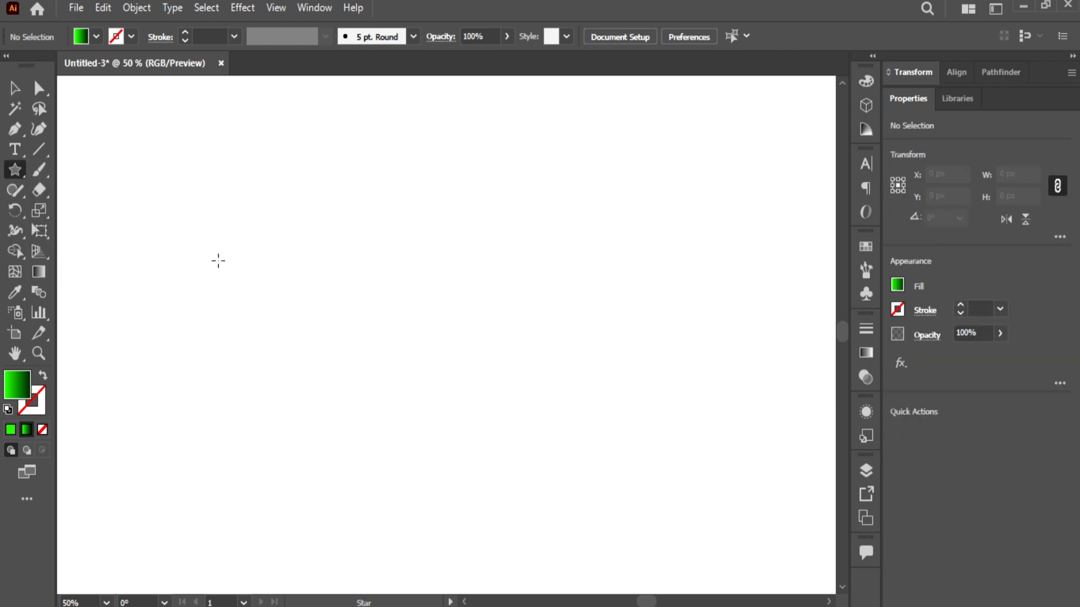
Create a triangle with the Star tool using radius 1 of 100 px, radius 2 of 50 px and 3 points
click(289, 266)
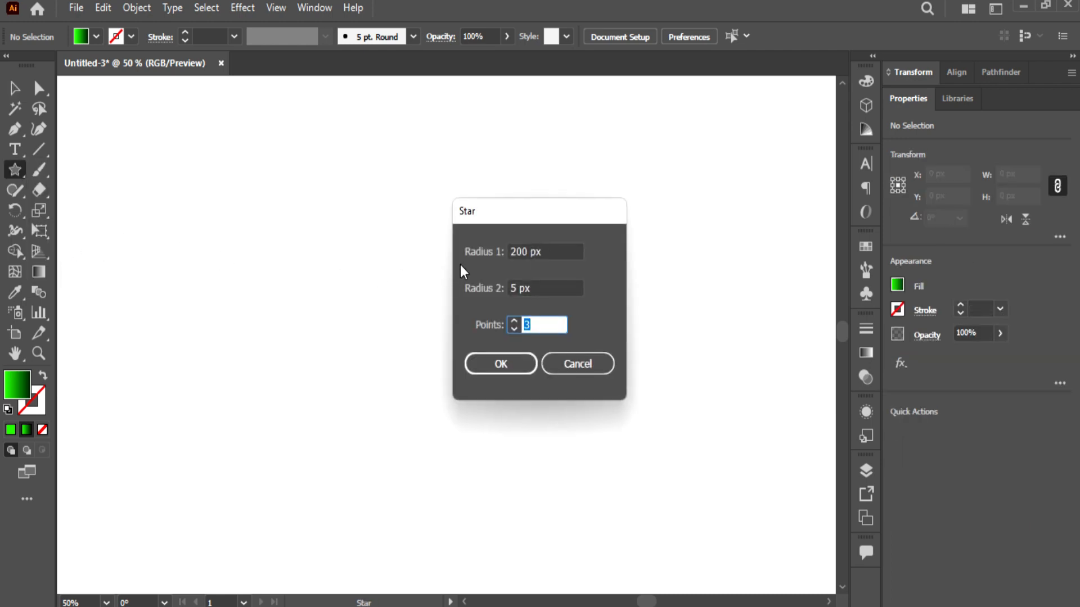
double_click(513, 288)
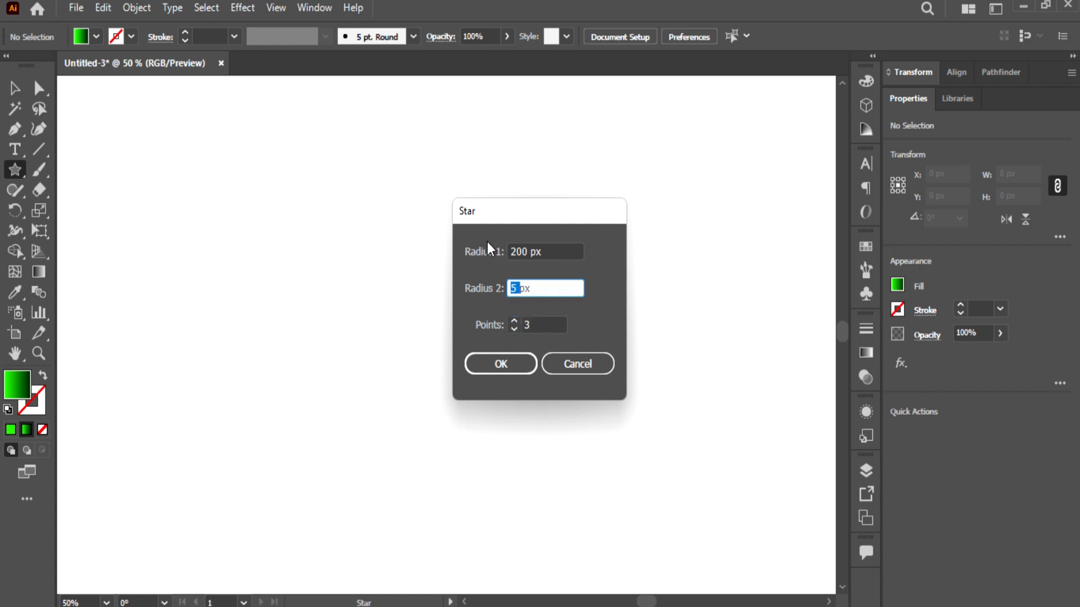
double_click(516, 251)
text(1)
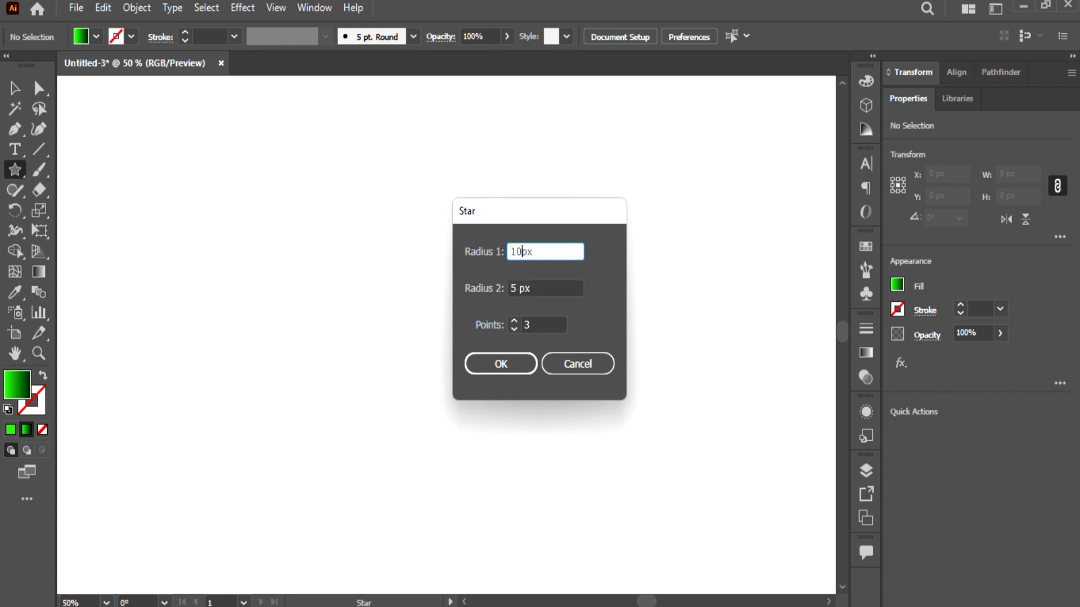
text(00)
click(510, 288)
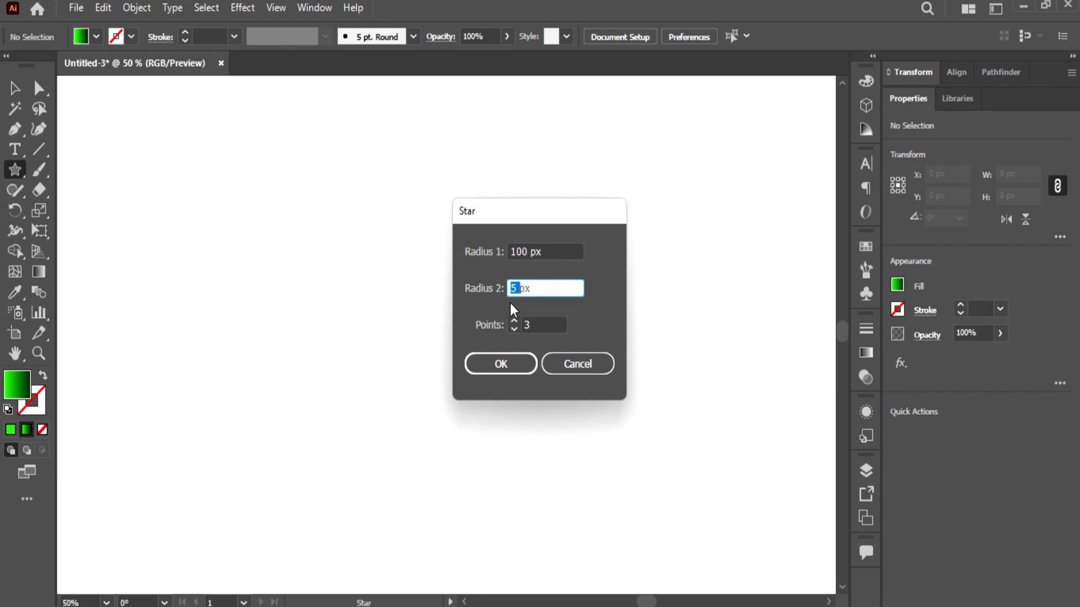
text(50)
click(524, 363)
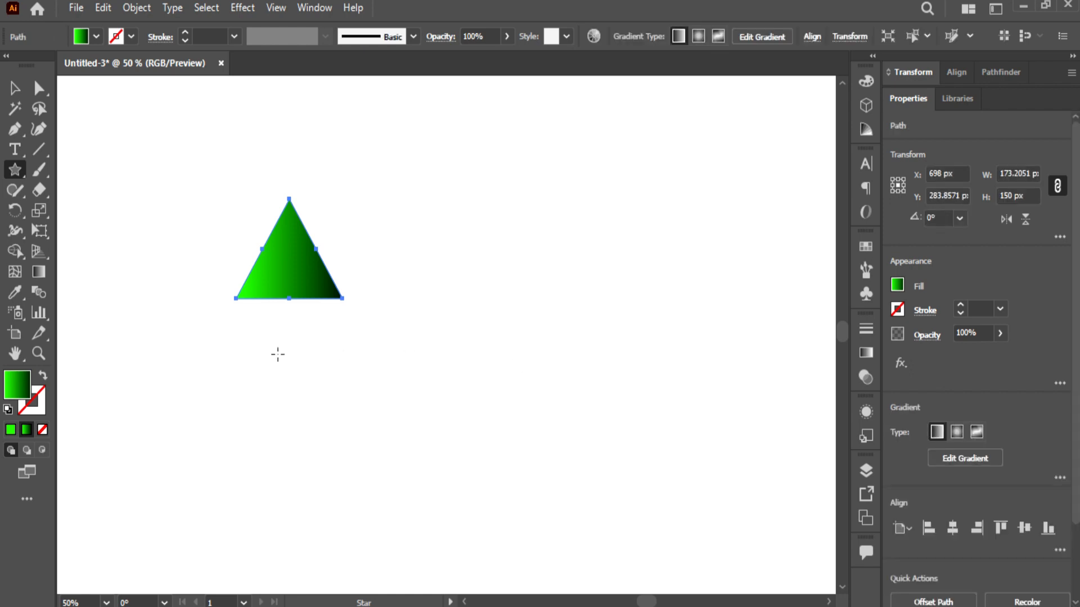
Remove the triangle's fill, give it a near-black #050000 stroke and deselect it
click(42, 430)
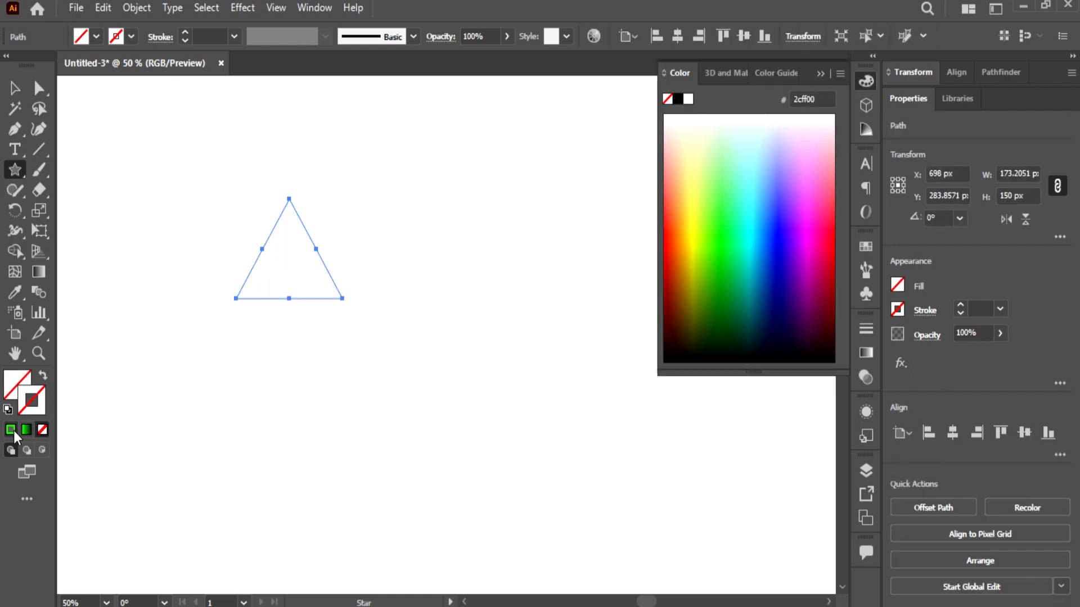
click(31, 400)
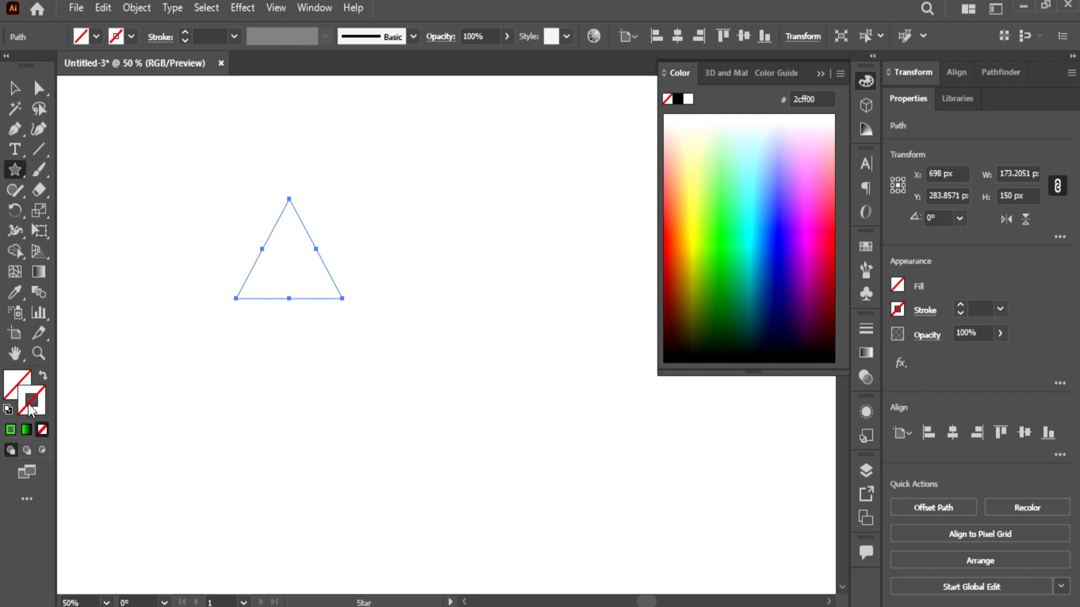
click(10, 429)
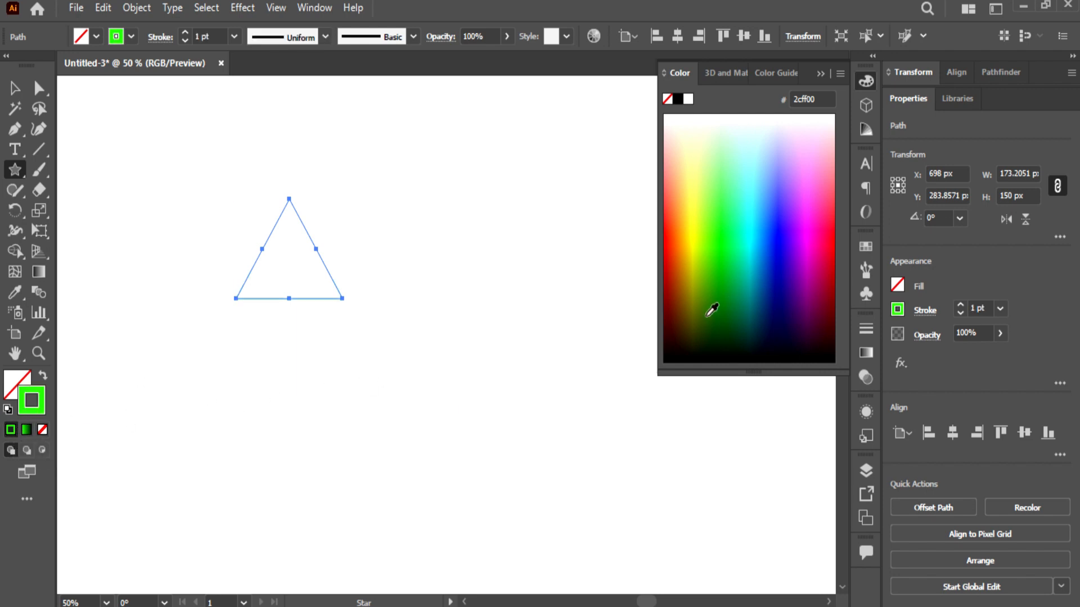
click(669, 358)
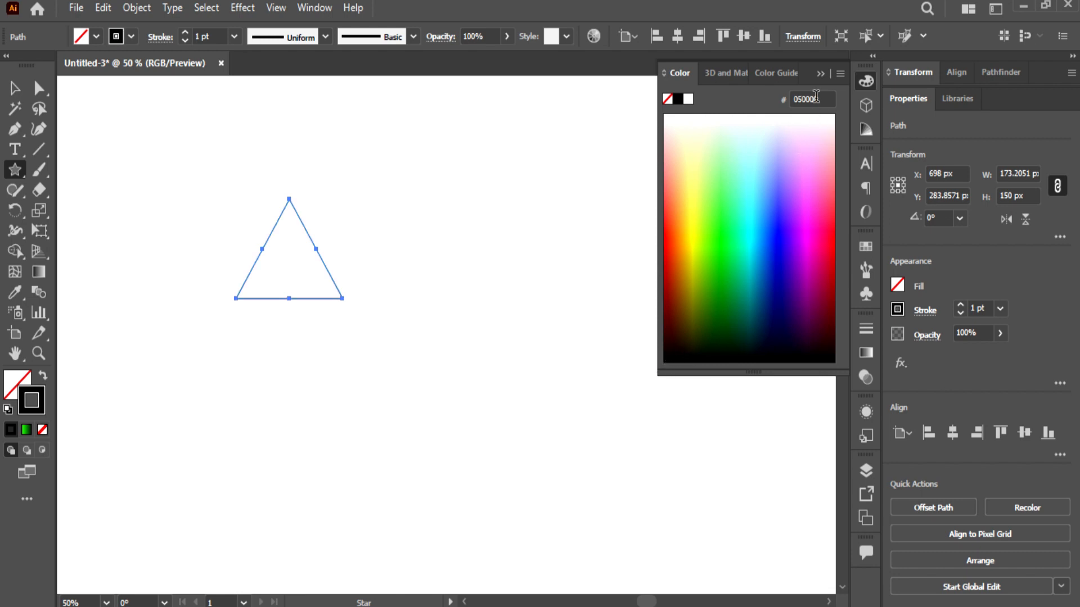
click(821, 75)
click(15, 88)
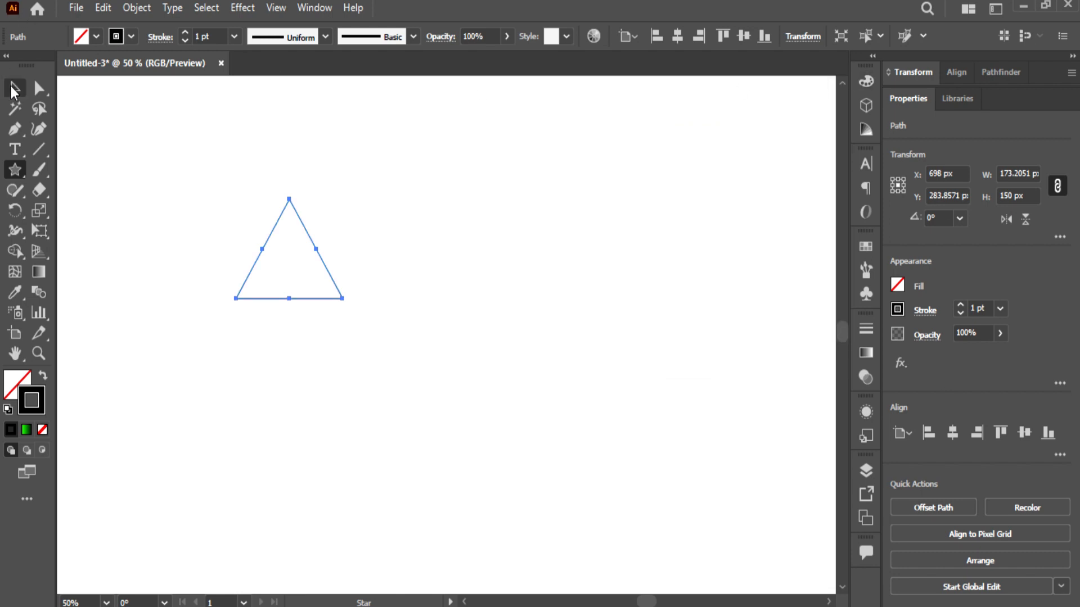
key(ctrl+equal)
key(ctrl+equal)
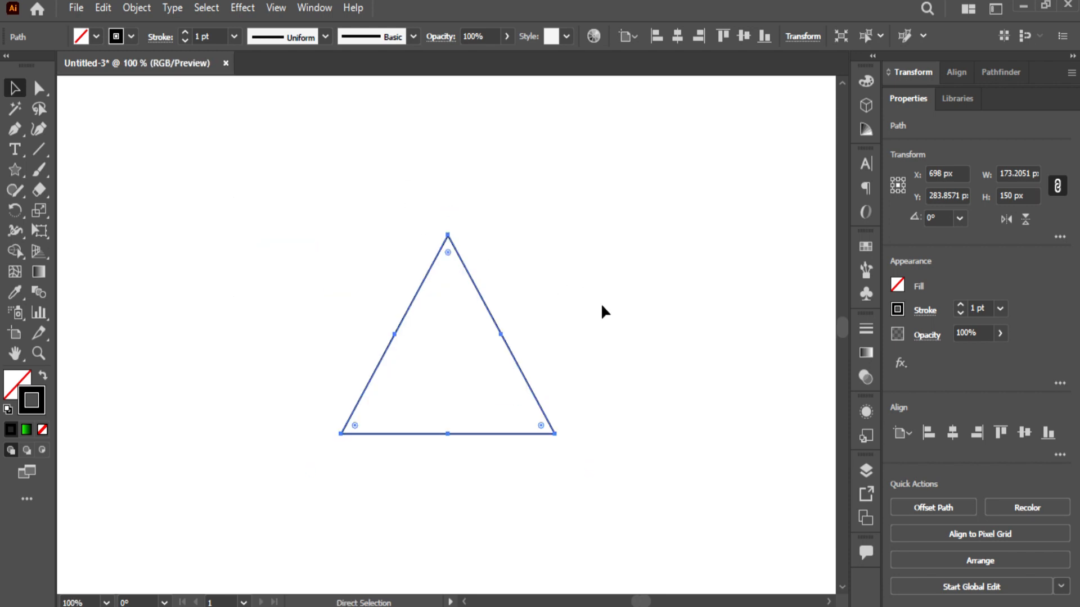
click(359, 380)
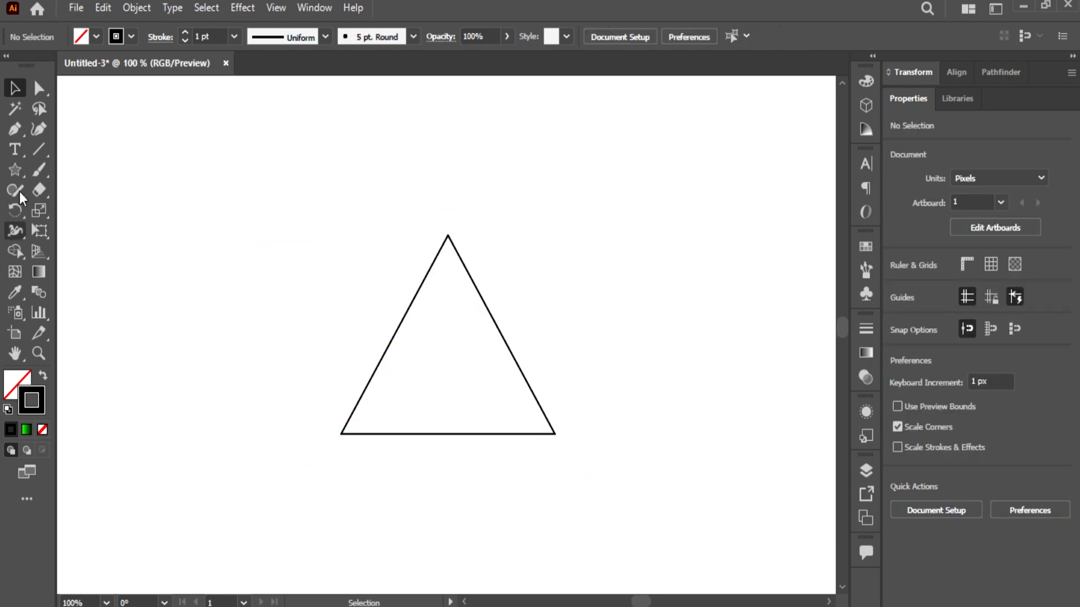
Create a thin three-point star beside the triangle with radius 1 of 100 px and radius 2 of 5 px
click(17, 168)
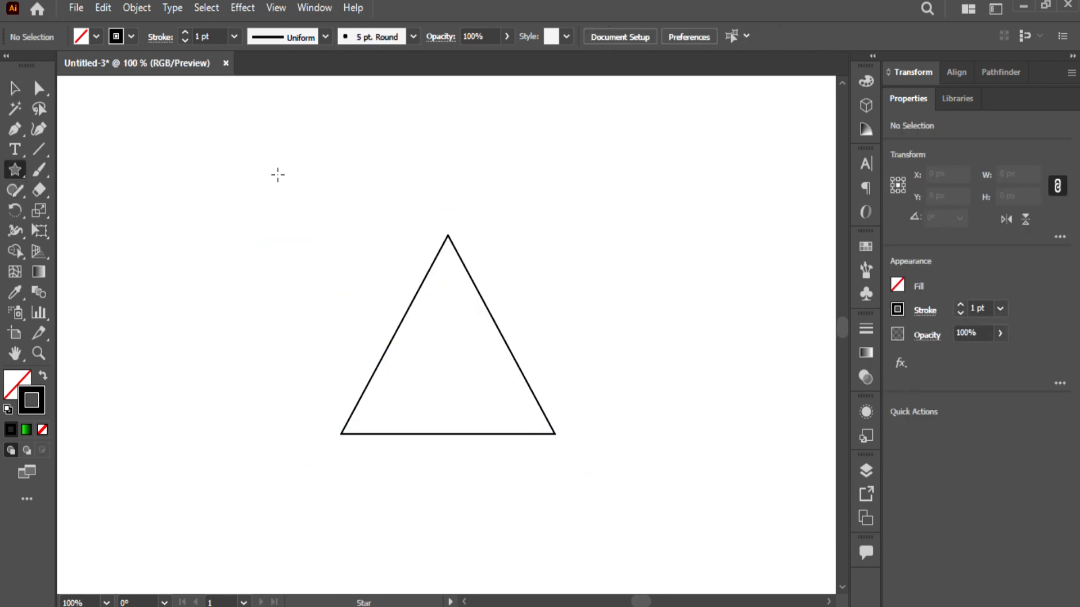
click(682, 294)
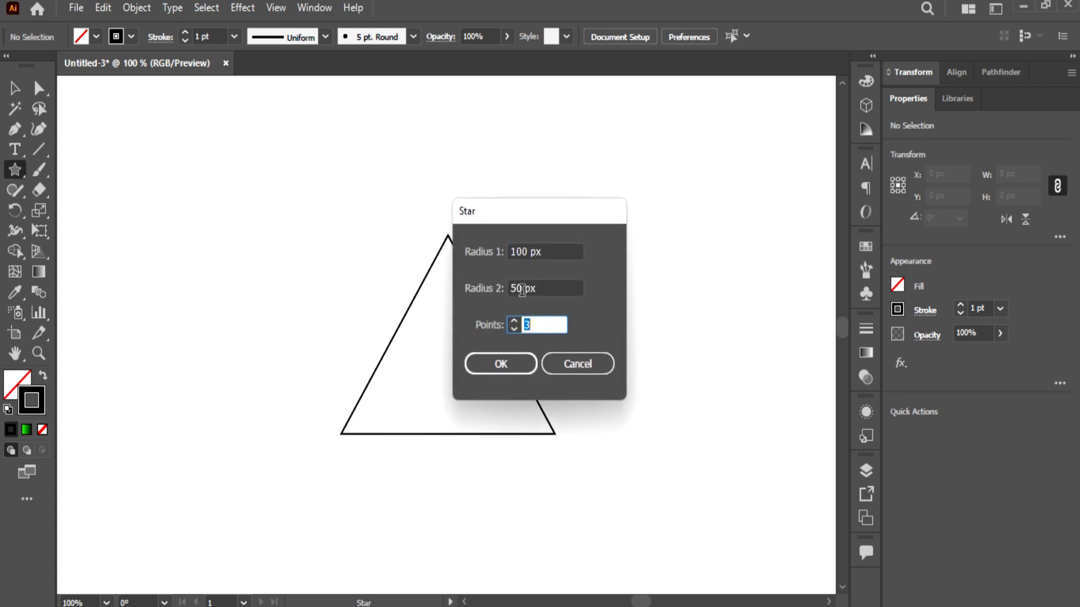
drag(523, 289, 500, 289)
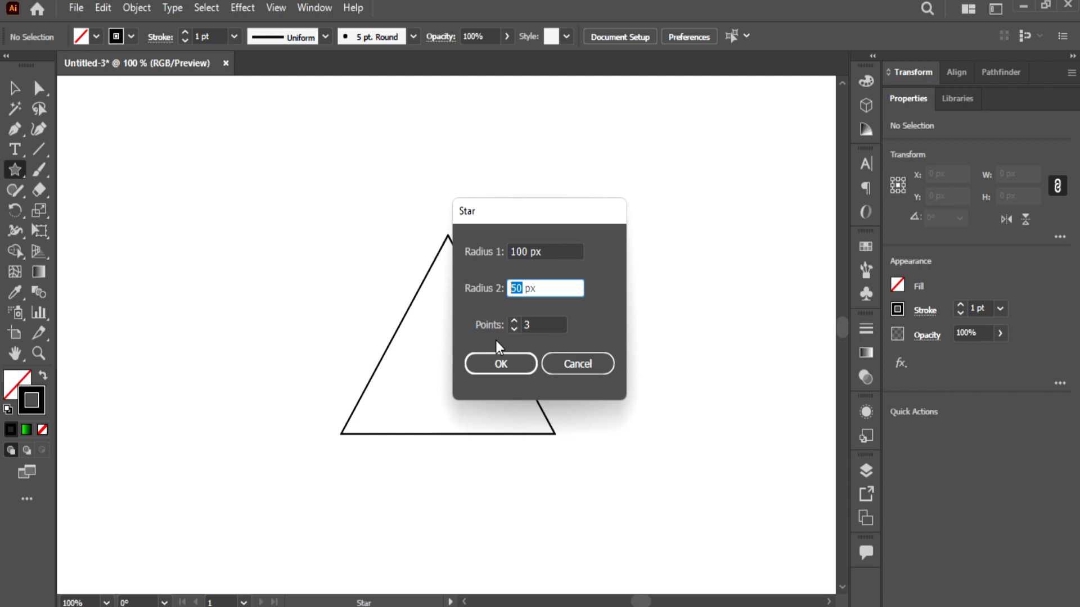
text(5)
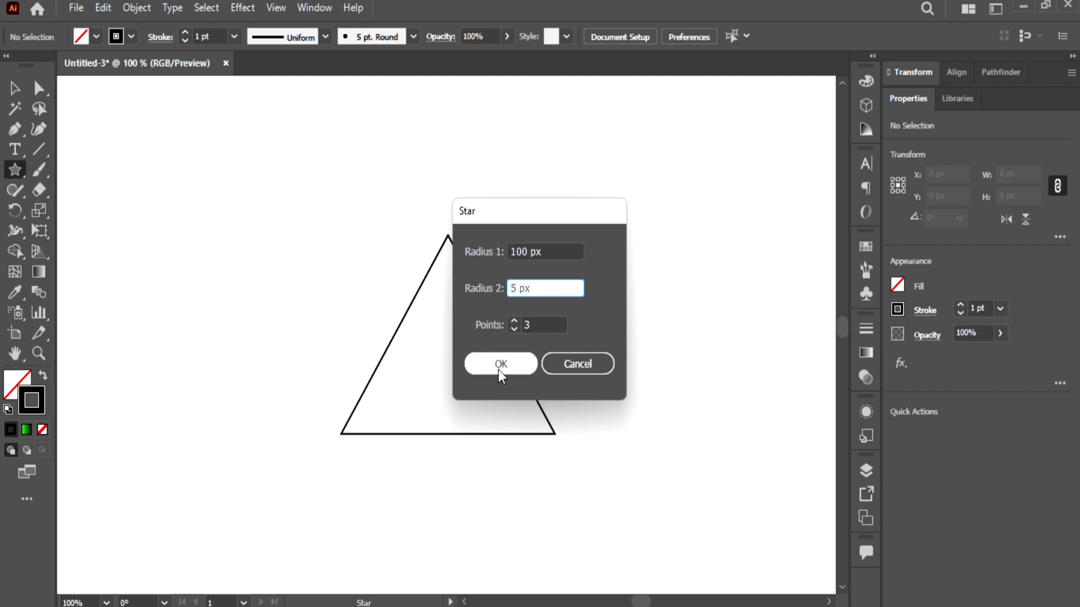
click(499, 366)
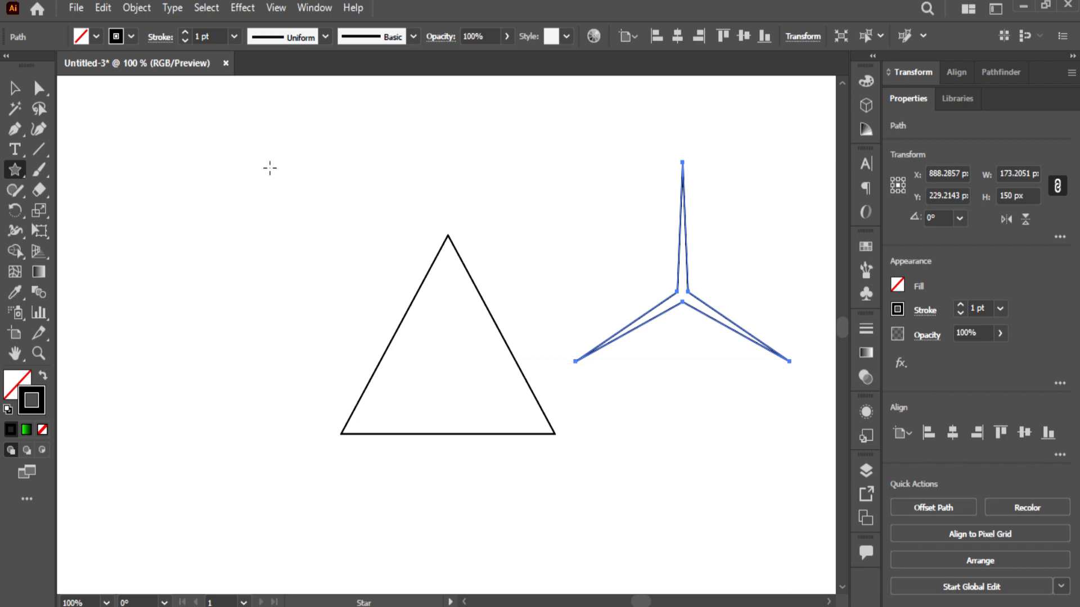
Select the triangle and the thin star and align their centers horizontally and vertically
key(v)
drag(337, 227, 579, 353)
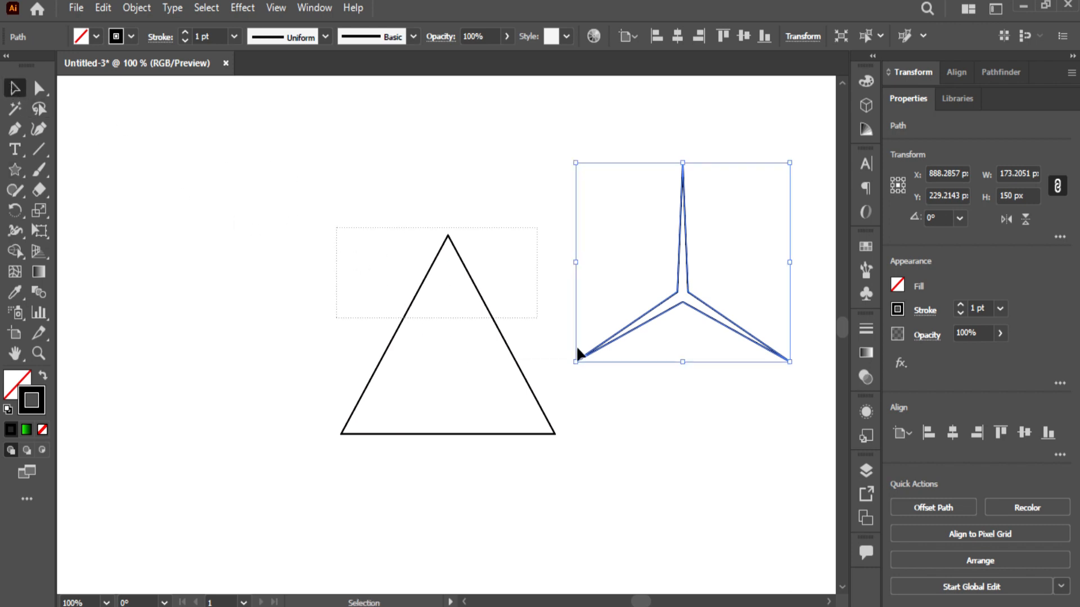
drag(750, 460, 750, 459)
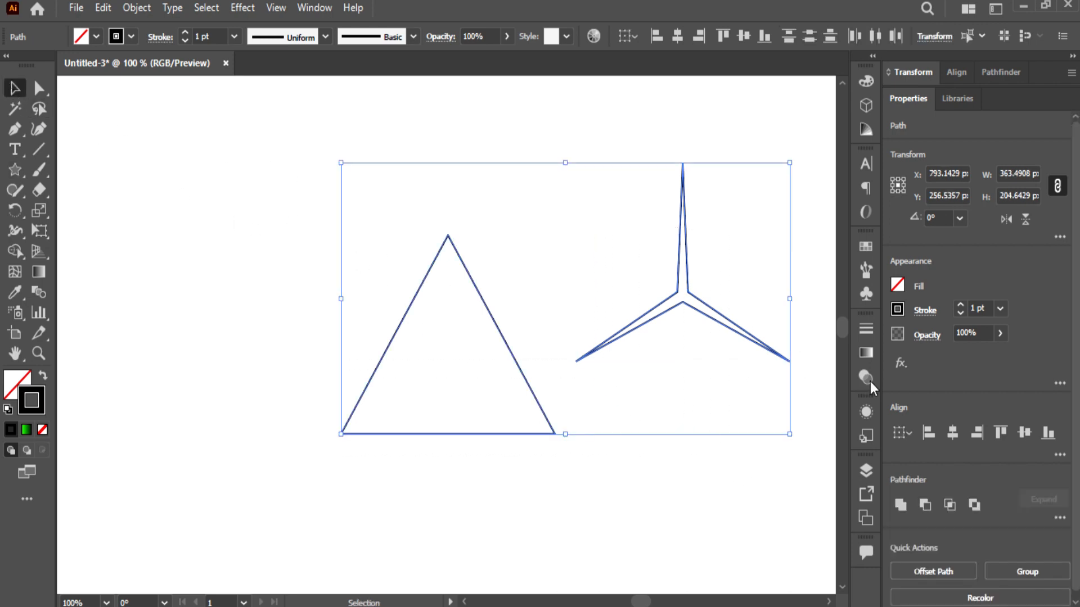
click(955, 73)
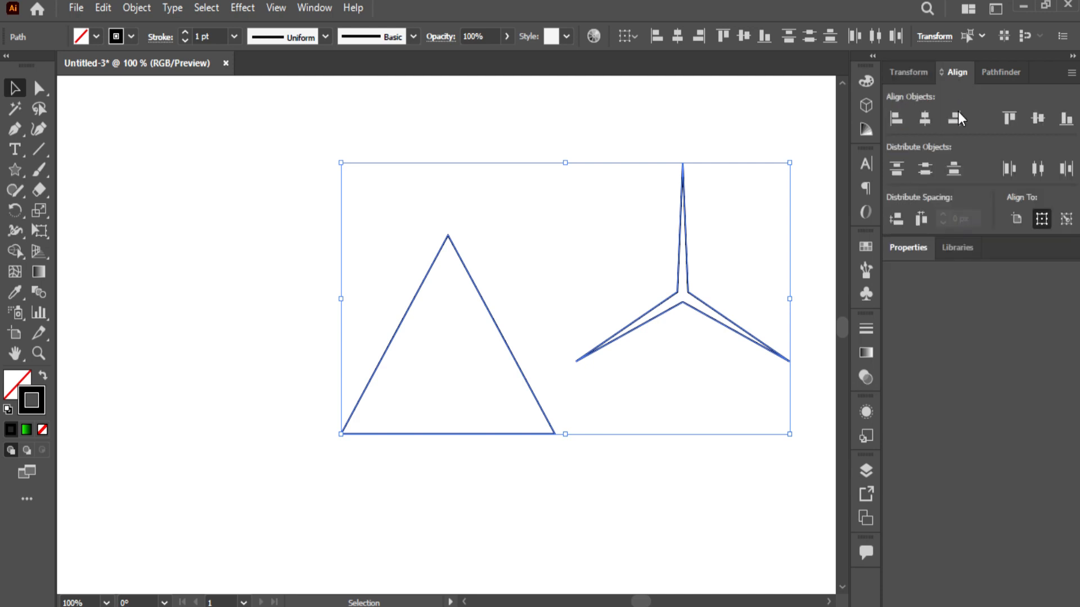
click(924, 119)
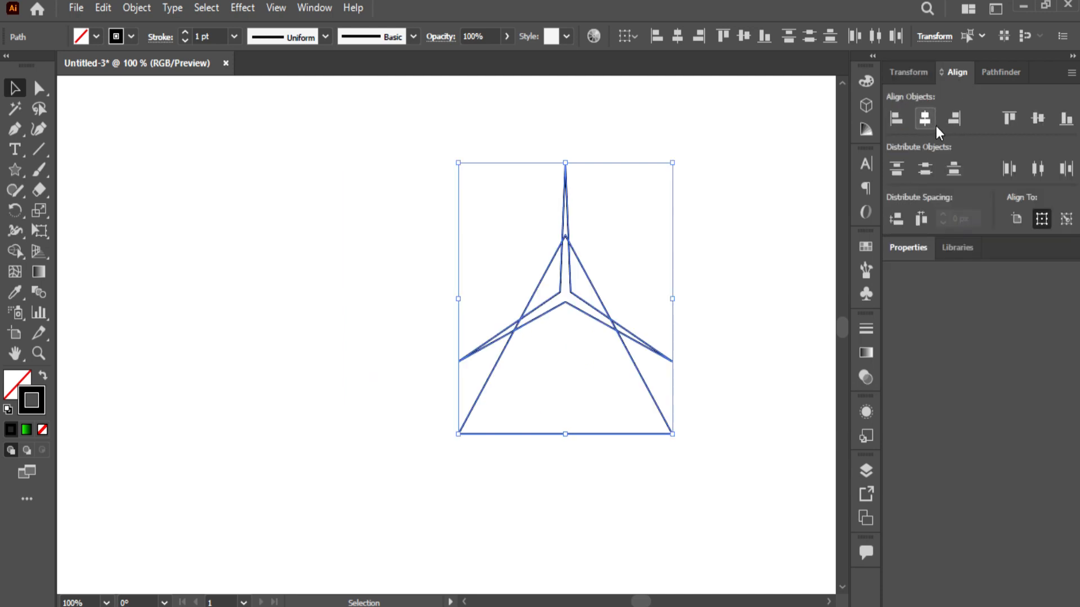
click(1037, 127)
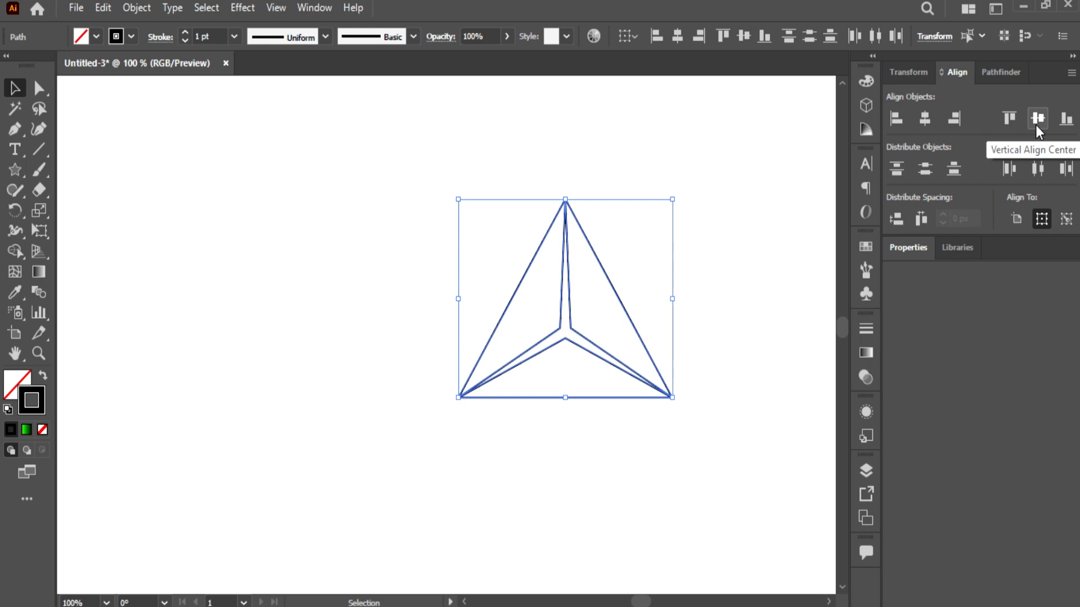
Split the overlapping triangle and star into separate pieces with Pathfinder Divide, then deselect the result
click(1012, 73)
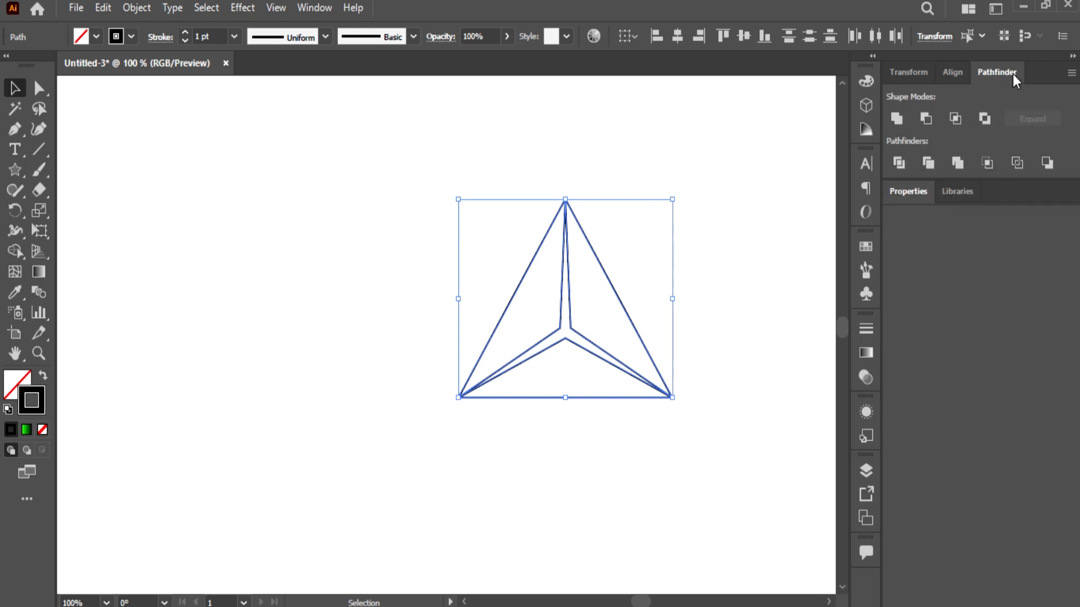
click(901, 165)
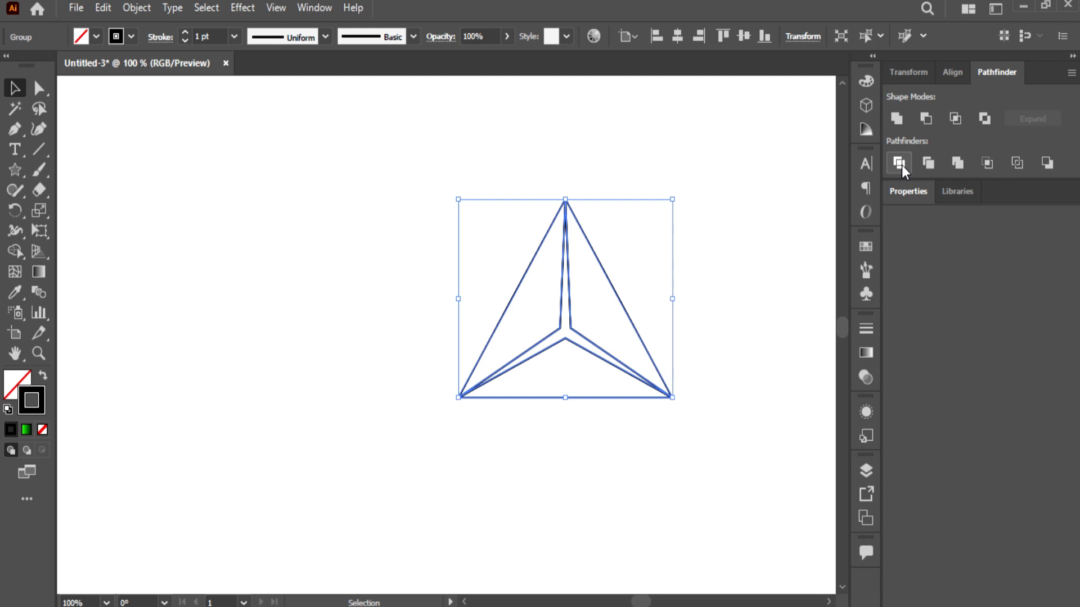
click(951, 73)
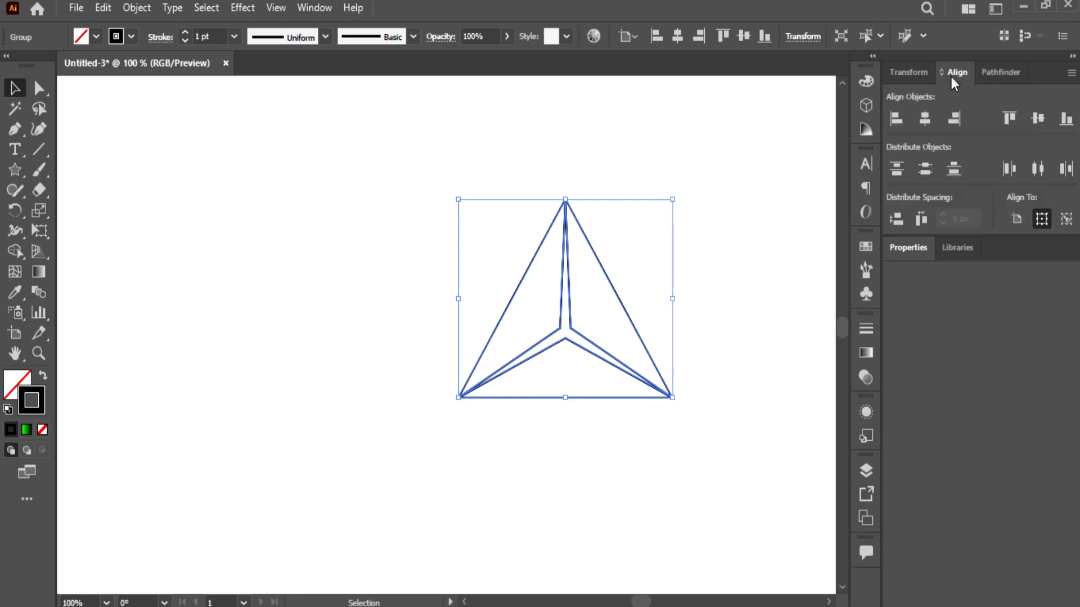
click(275, 179)
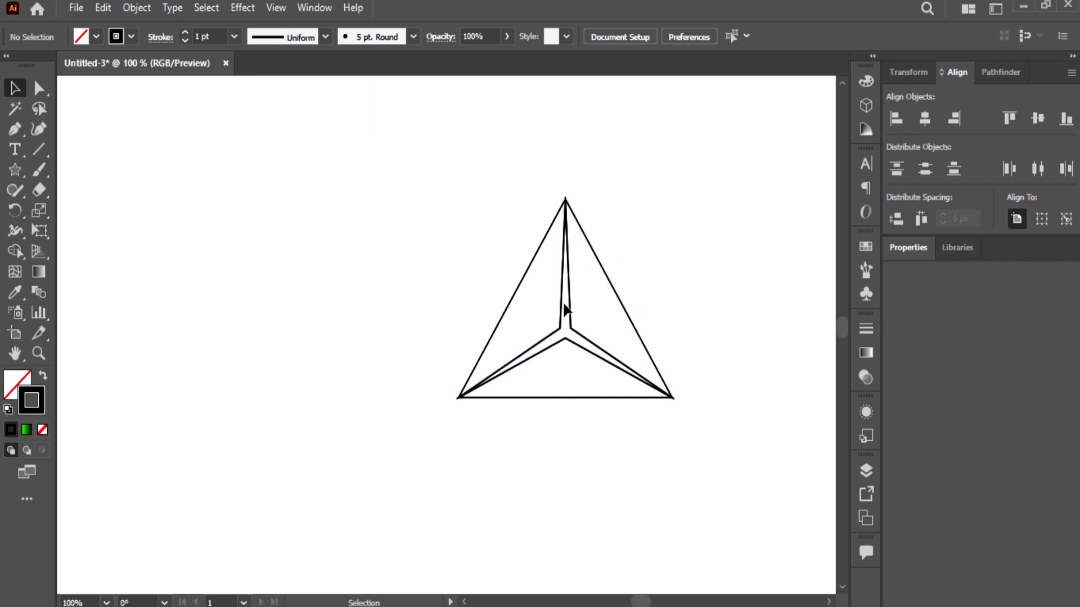
Move the divided triangle group to the upper-left area of the artboard, below the color swatch rectangles
key(ctrl+minus)
drag(322, 151, 456, 226)
drag(764, 476, 763, 474)
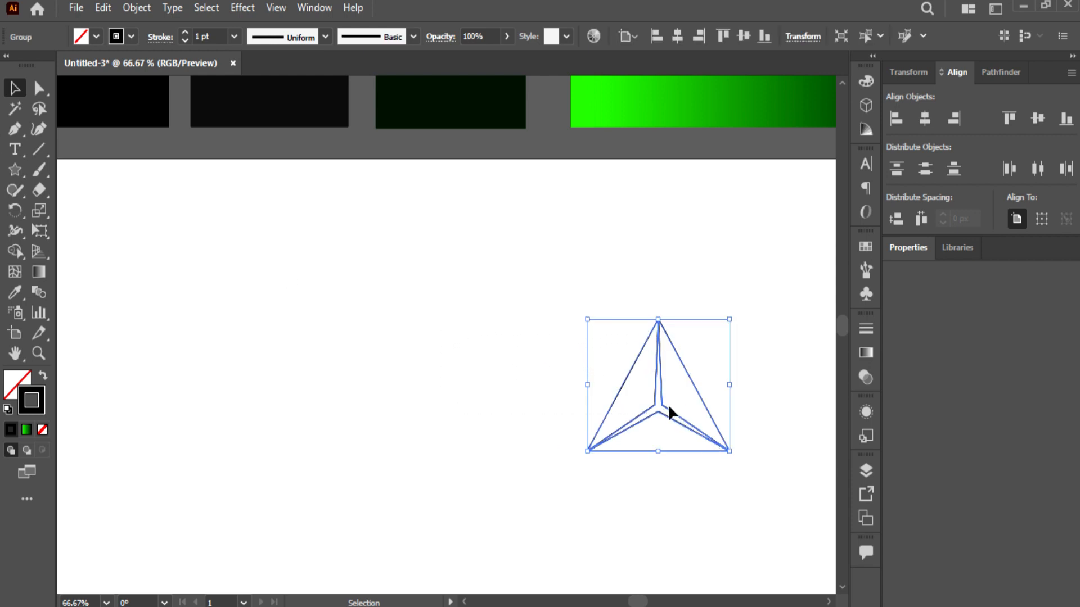
drag(672, 408, 409, 349)
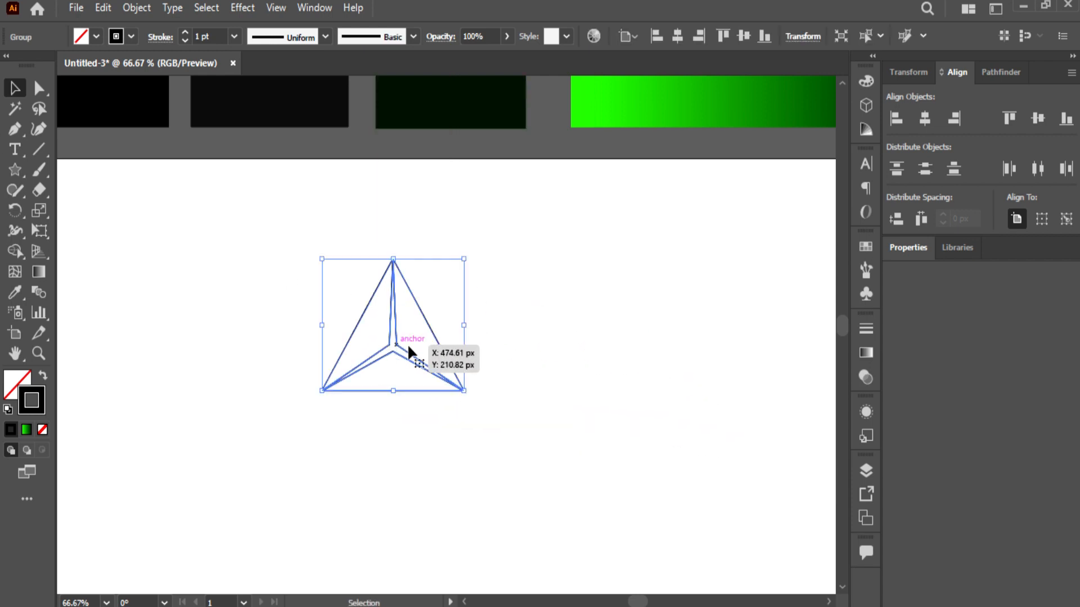
drag(516, 258, 578, 335)
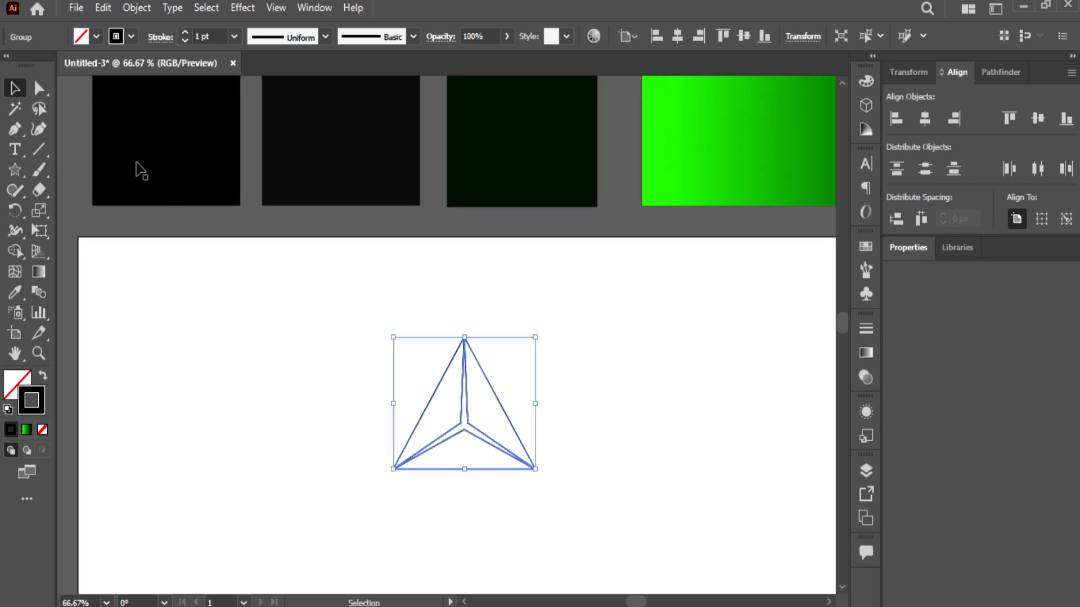
click(282, 390)
Isolate the triangle group and fill its right facet with the black of the first swatch rectangle using the Eyedropper
double_click(500, 407)
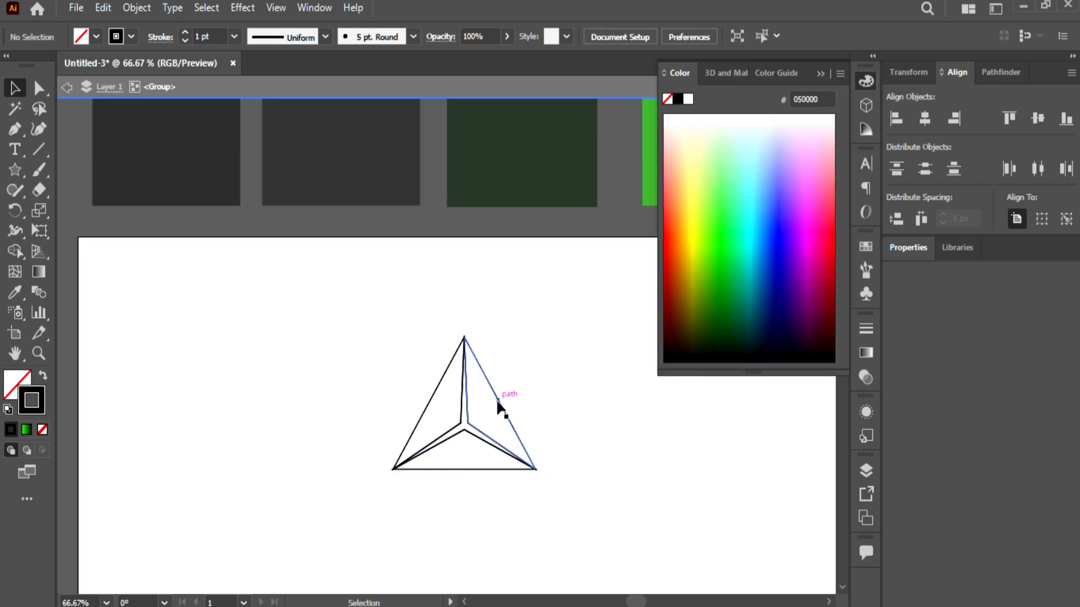
click(500, 406)
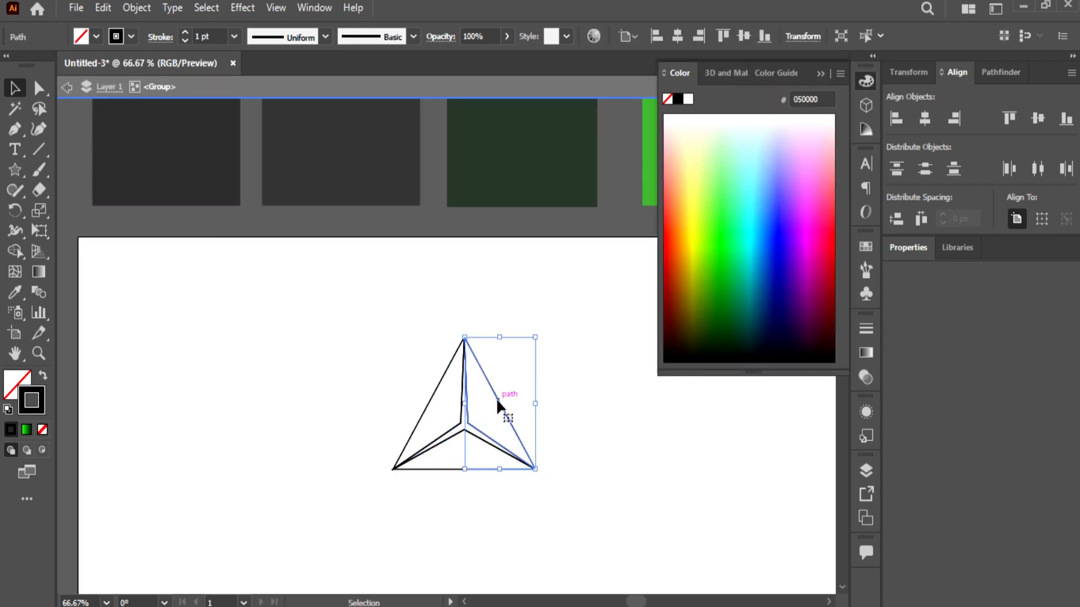
click(15, 299)
click(205, 163)
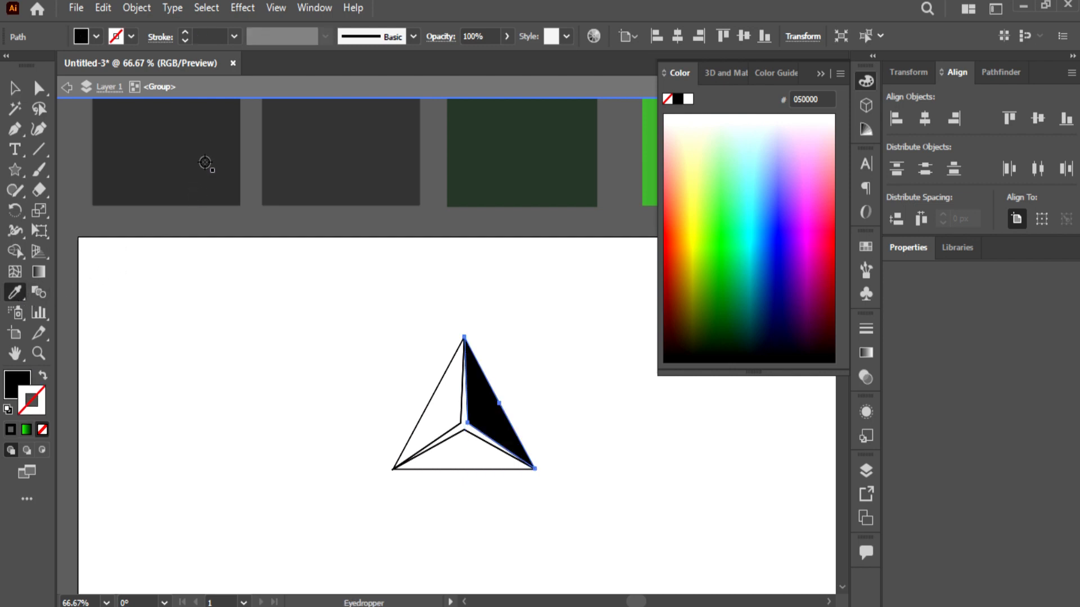
key(v)
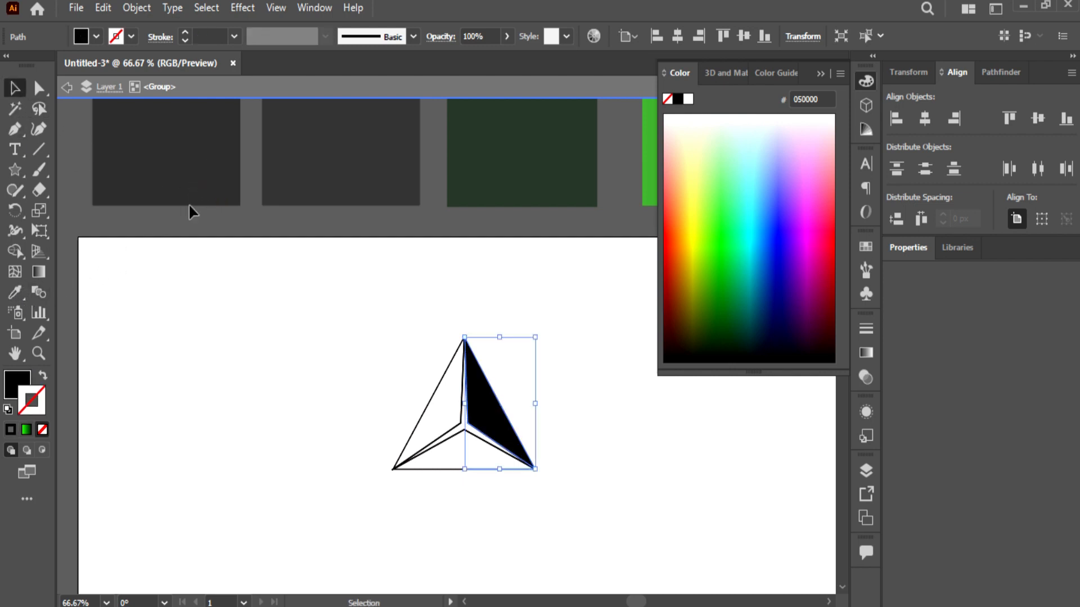
Fill the triangle's left facet with the dark color sampled from the second swatch rectangle
click(443, 374)
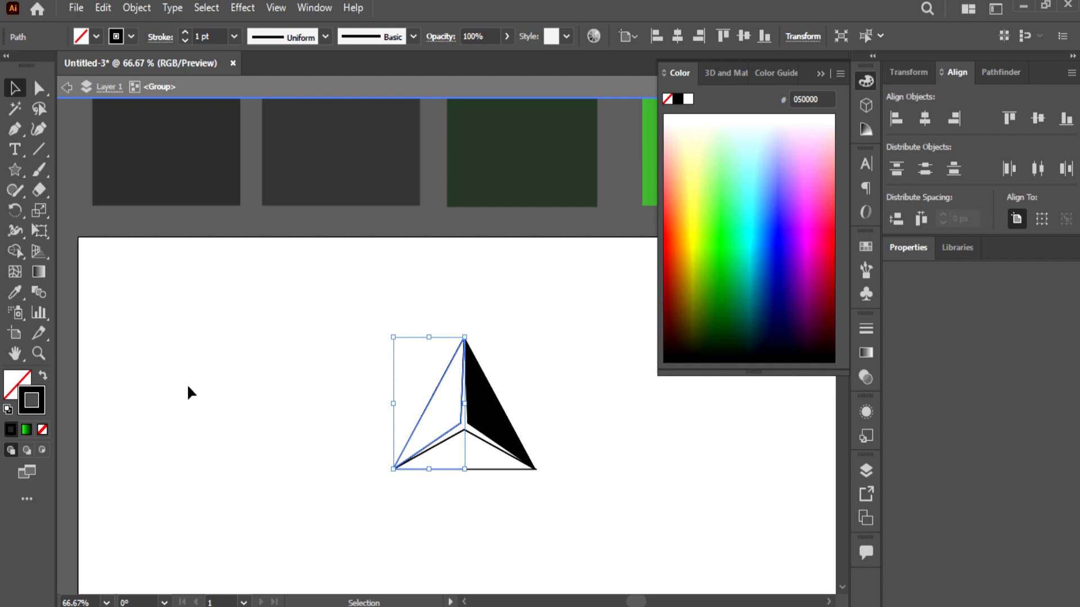
click(15, 292)
click(302, 166)
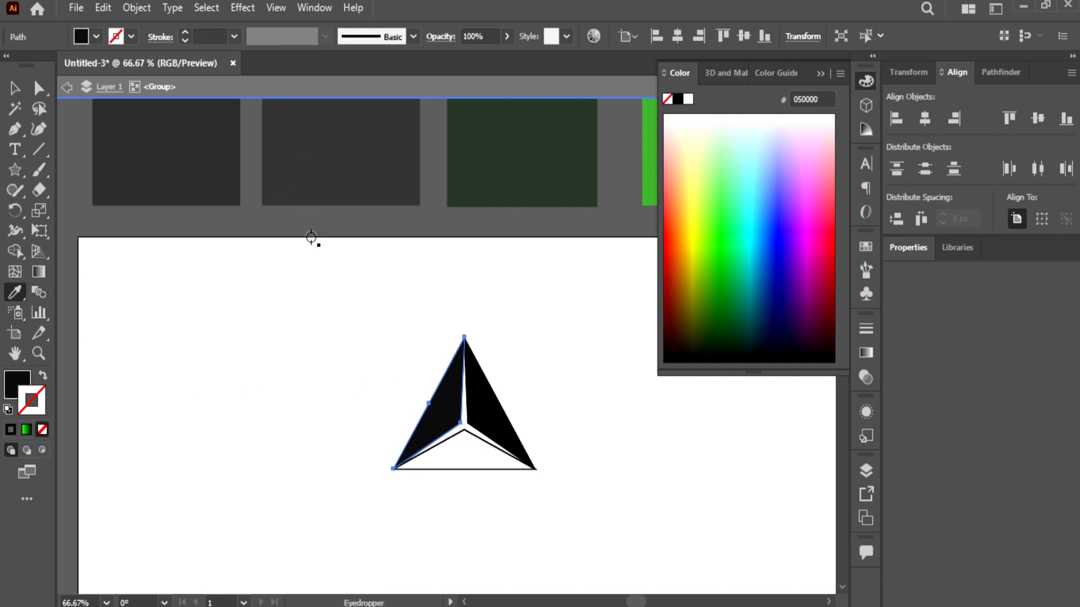
Fill the triangle's bottom facet with the very dark green sampled from the third swatch rectangle using the Eyedropper
click(16, 90)
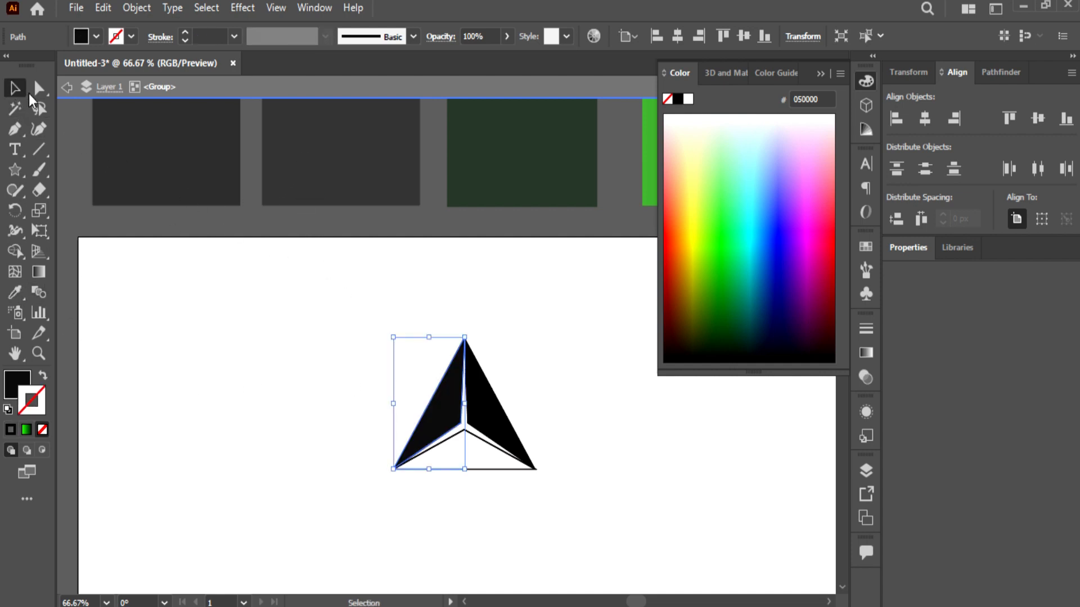
click(488, 469)
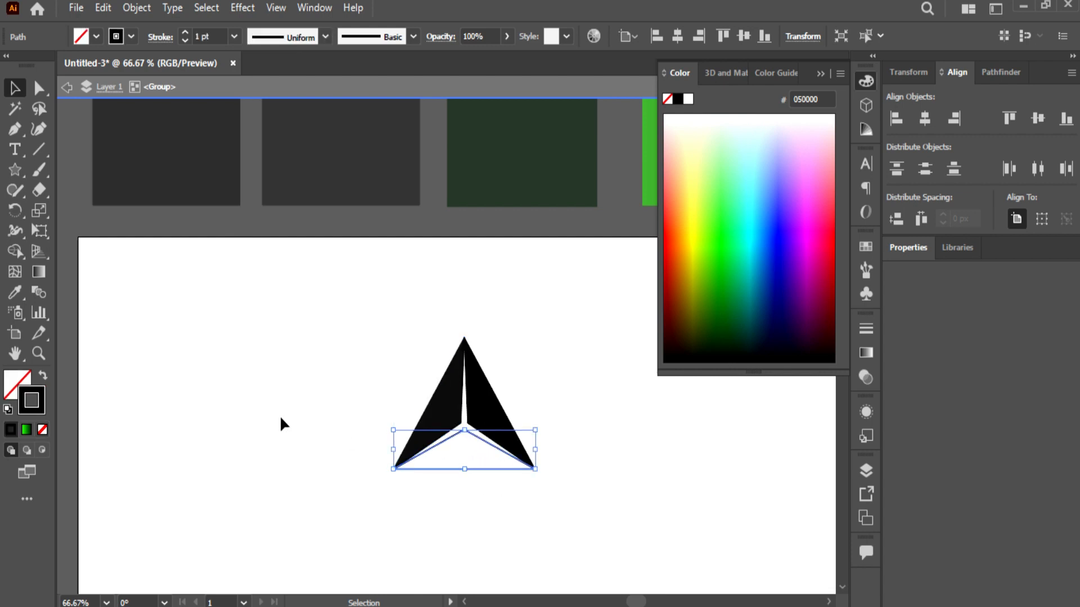
click(15, 292)
click(544, 131)
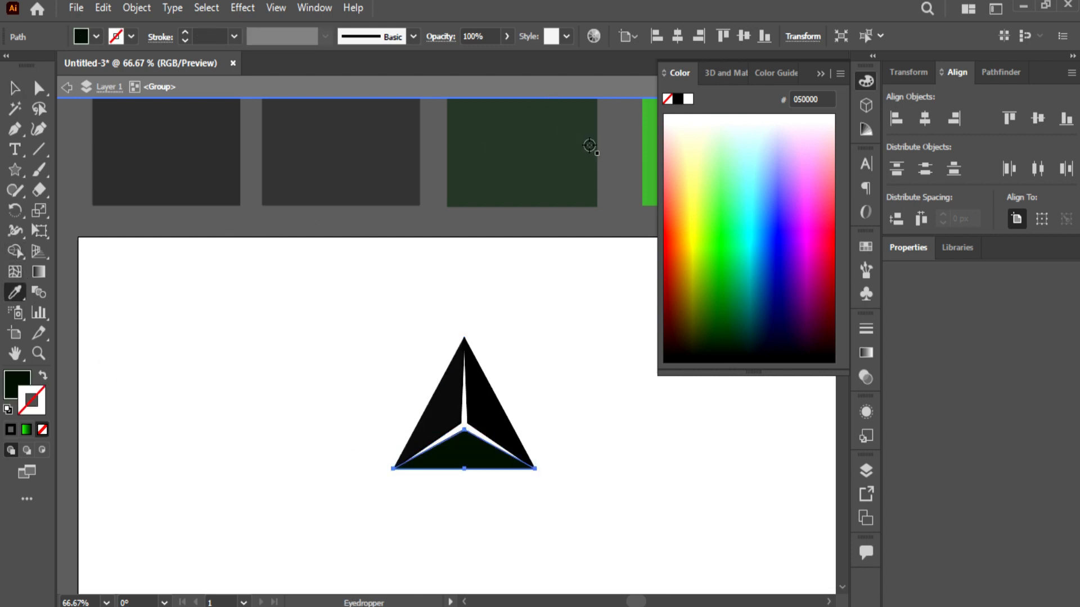
click(820, 74)
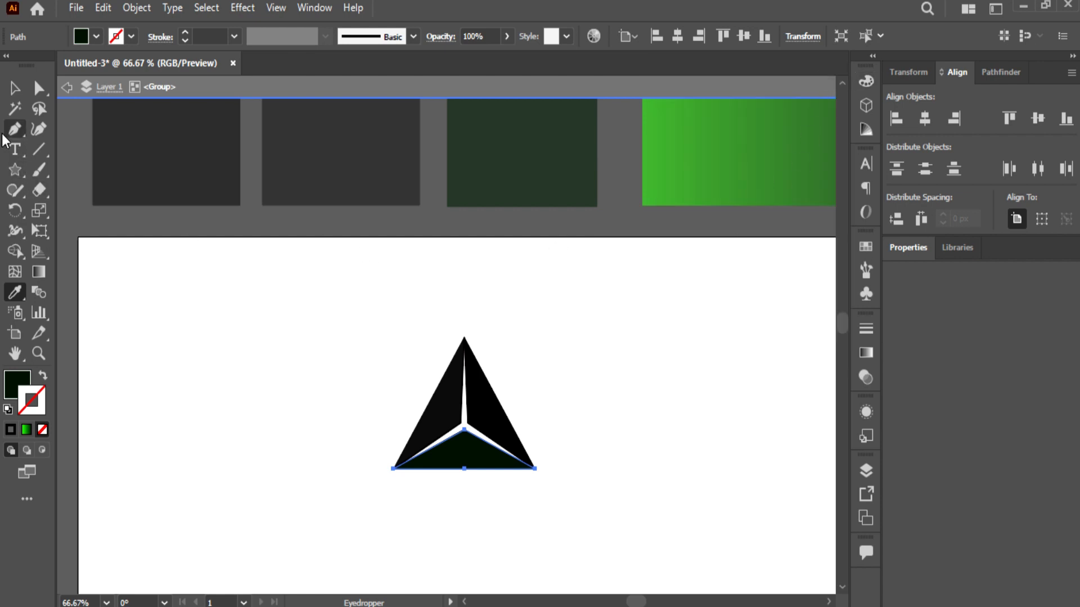
Fill the thin three-point star with the green-to-black gradient sampled from the fourth swatch rectangle
click(13, 90)
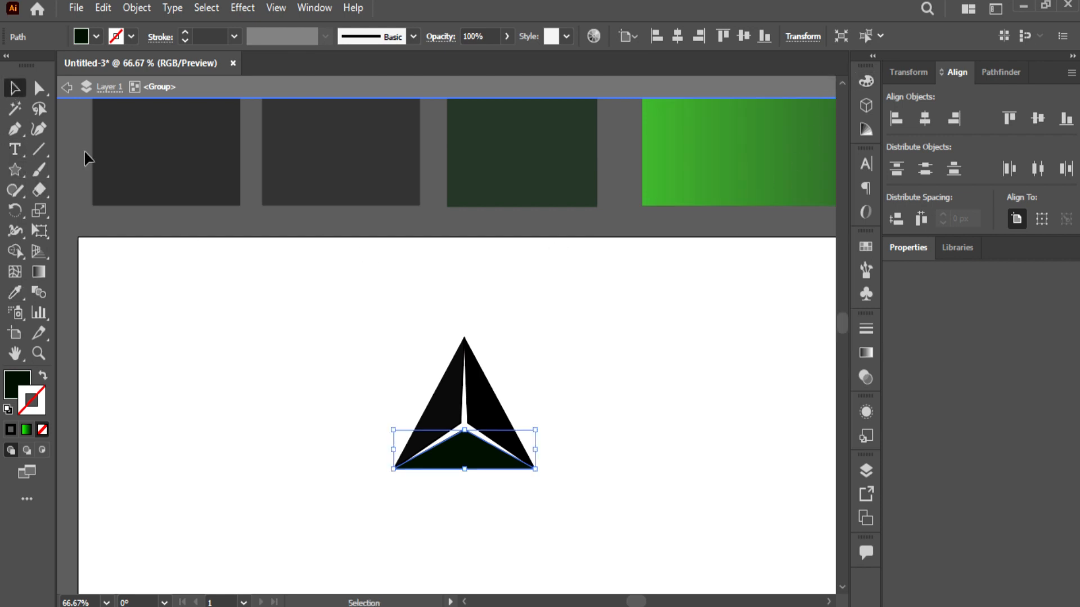
click(465, 408)
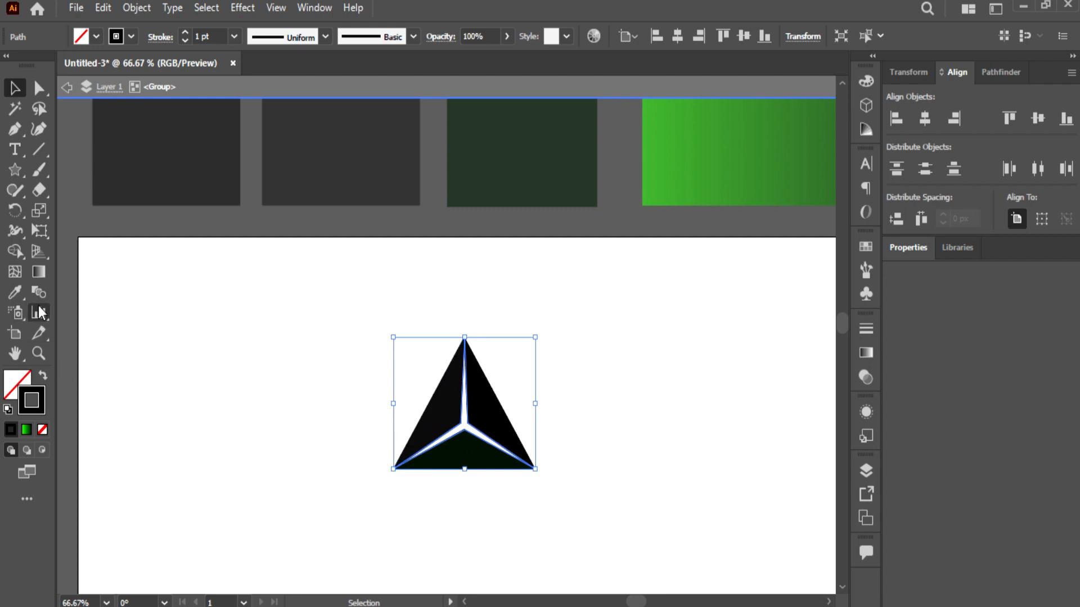
click(15, 292)
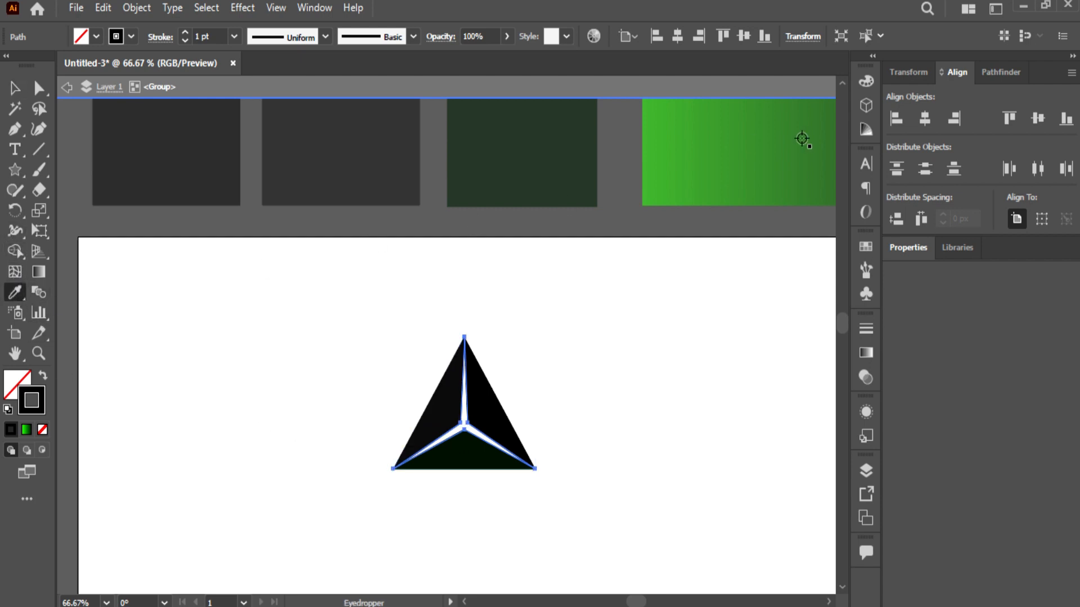
click(725, 165)
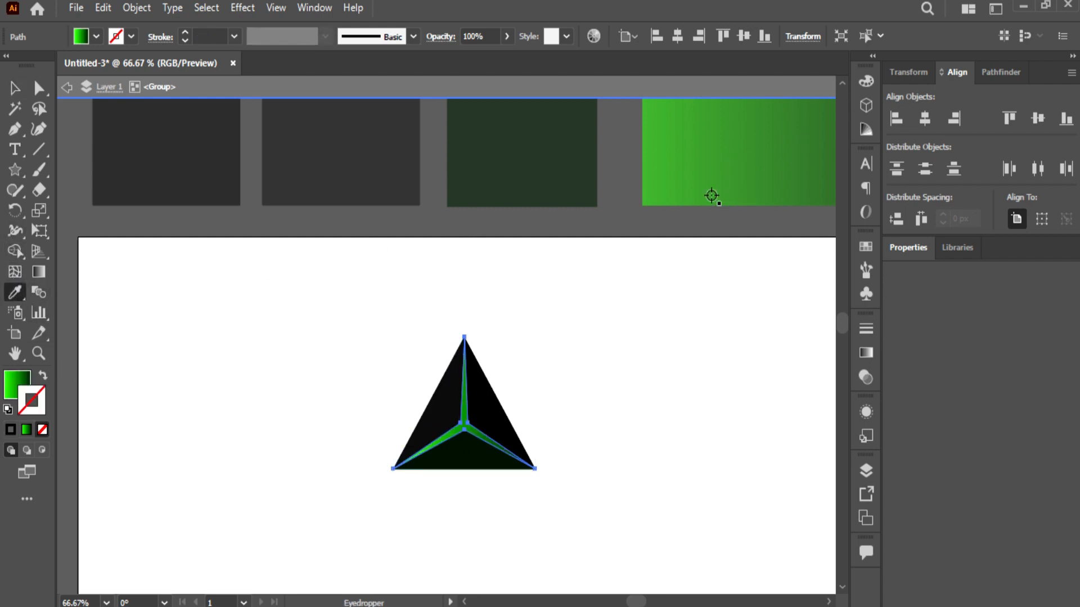
click(14, 88)
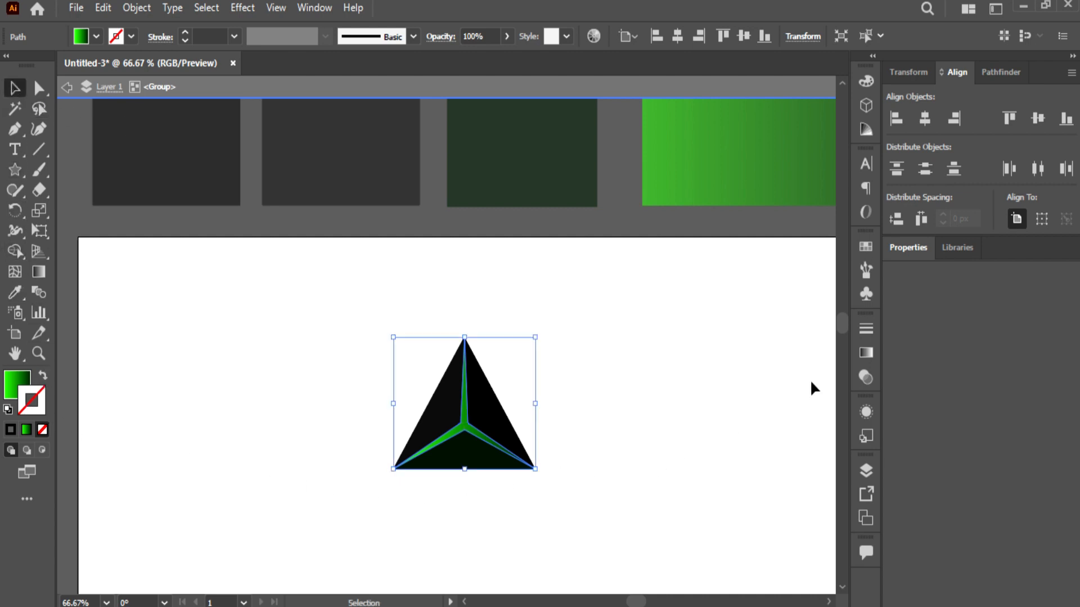
click(866, 352)
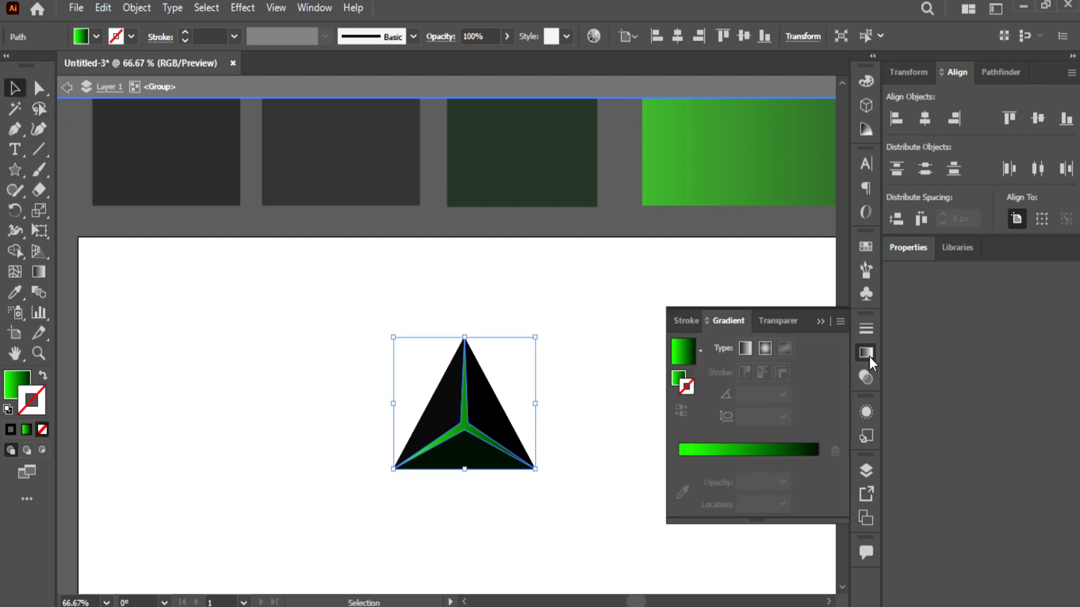
click(771, 350)
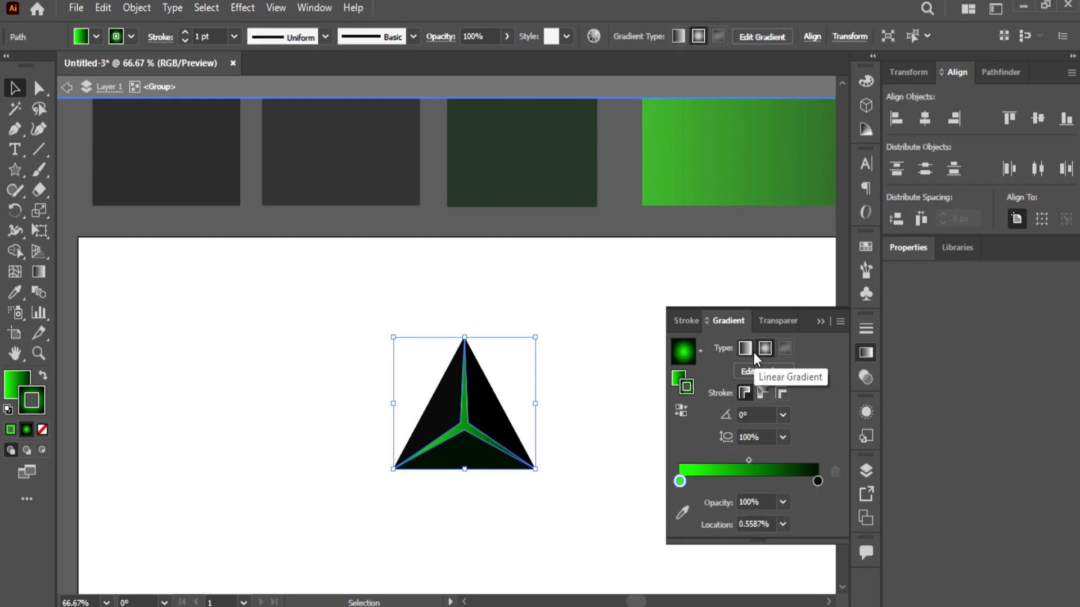
click(820, 322)
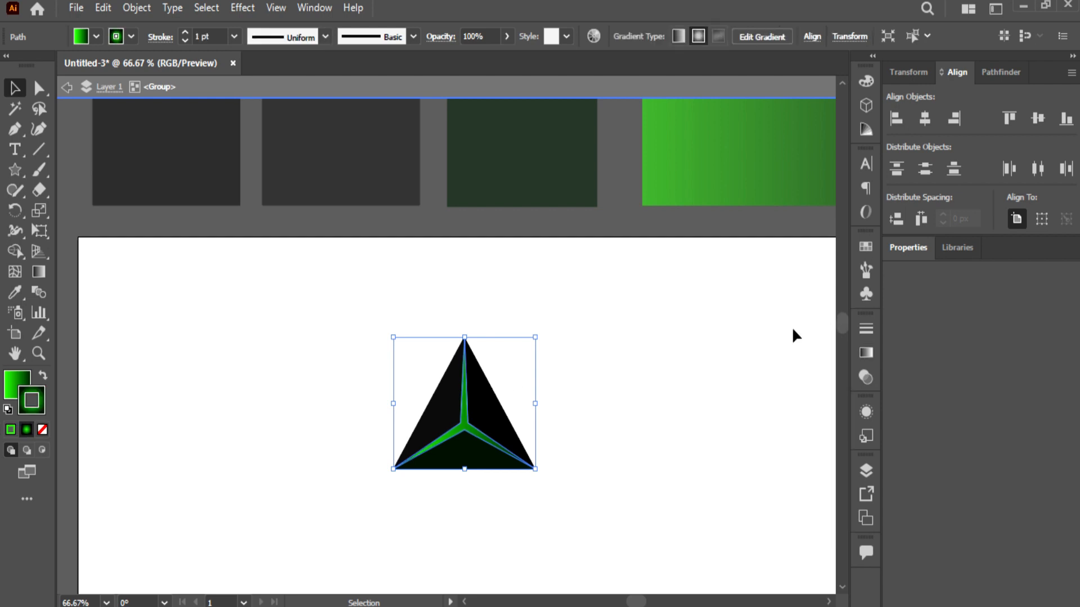
click(43, 430)
Make the star's fill active and change its green gradient from linear to radial
click(8, 390)
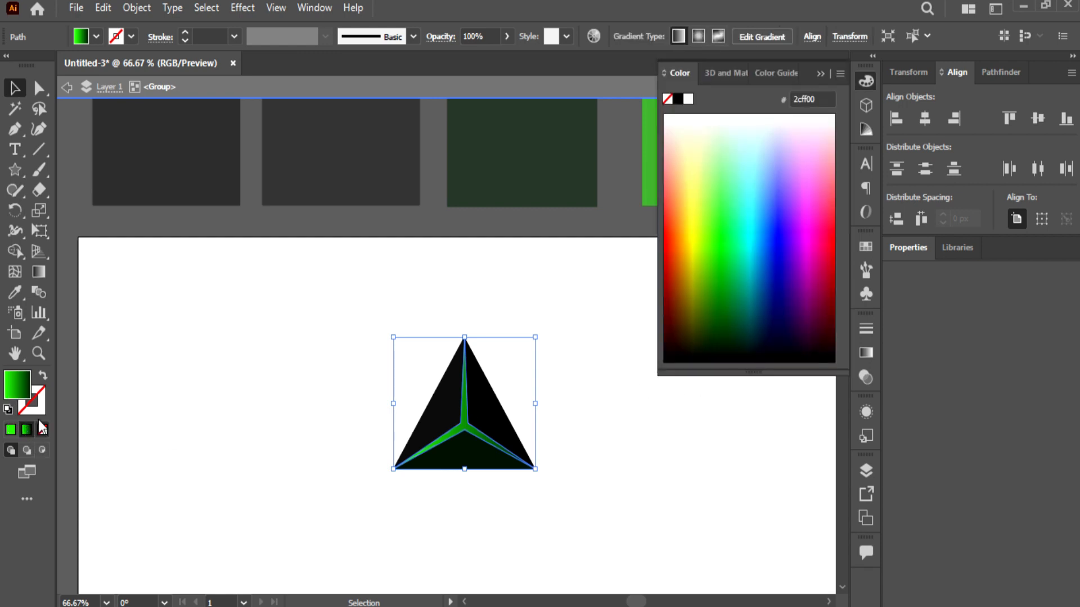
click(869, 355)
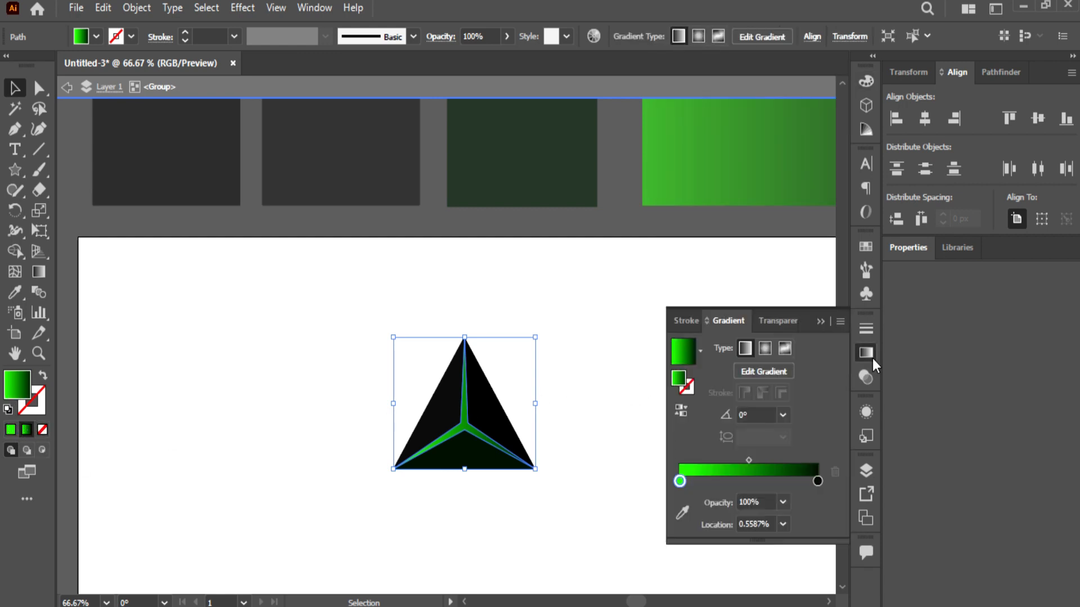
click(772, 348)
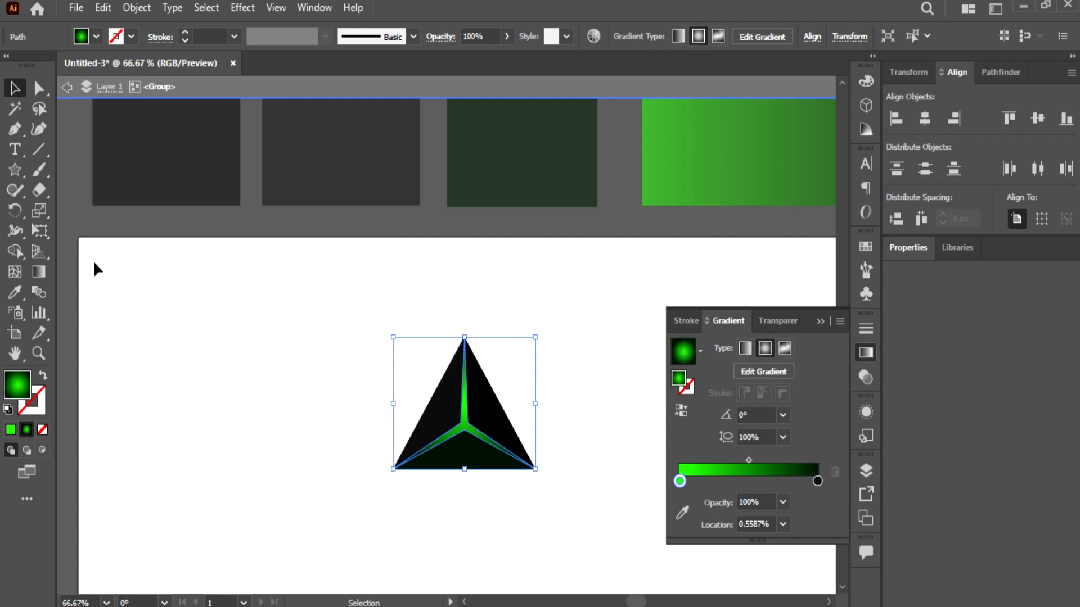
Redraw the radial gradient from the star's center toward its lower-right tip at about -28.6°, and leave group isolation
click(38, 272)
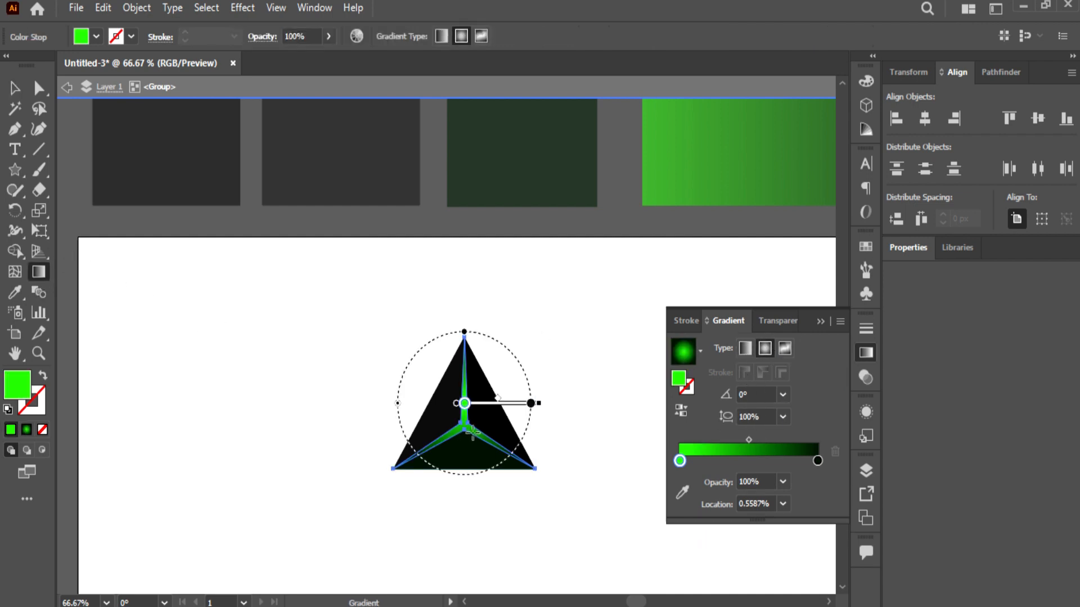
drag(464, 425, 518, 459)
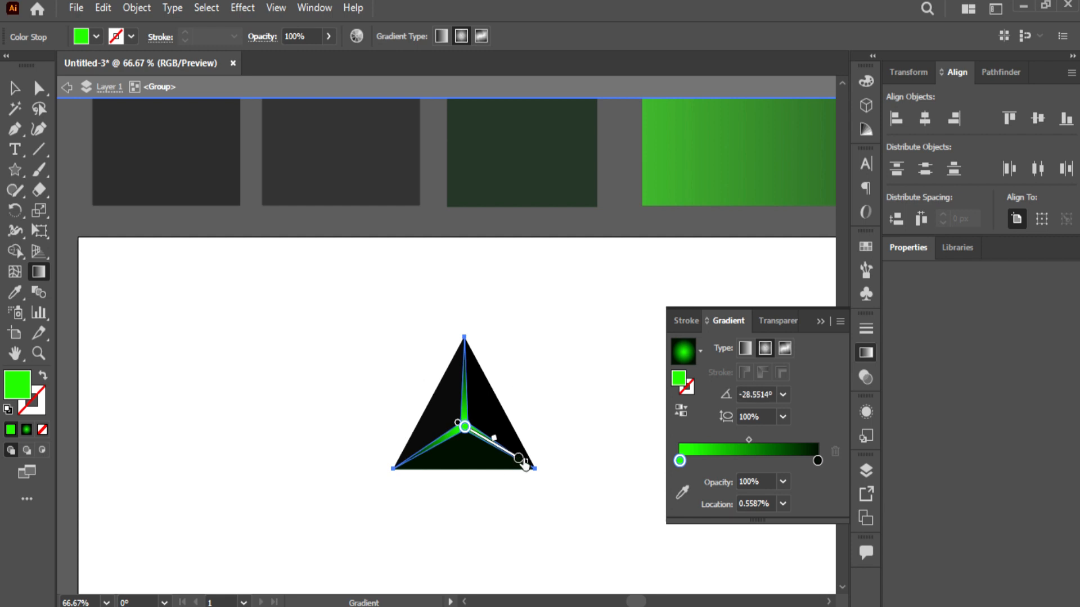
click(820, 321)
click(15, 89)
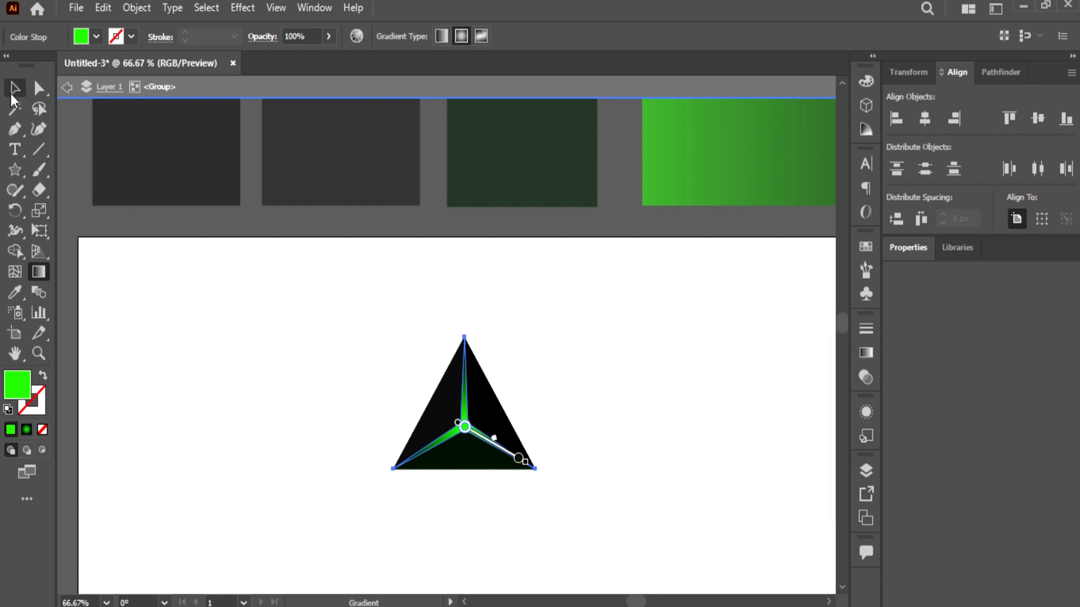
double_click(178, 309)
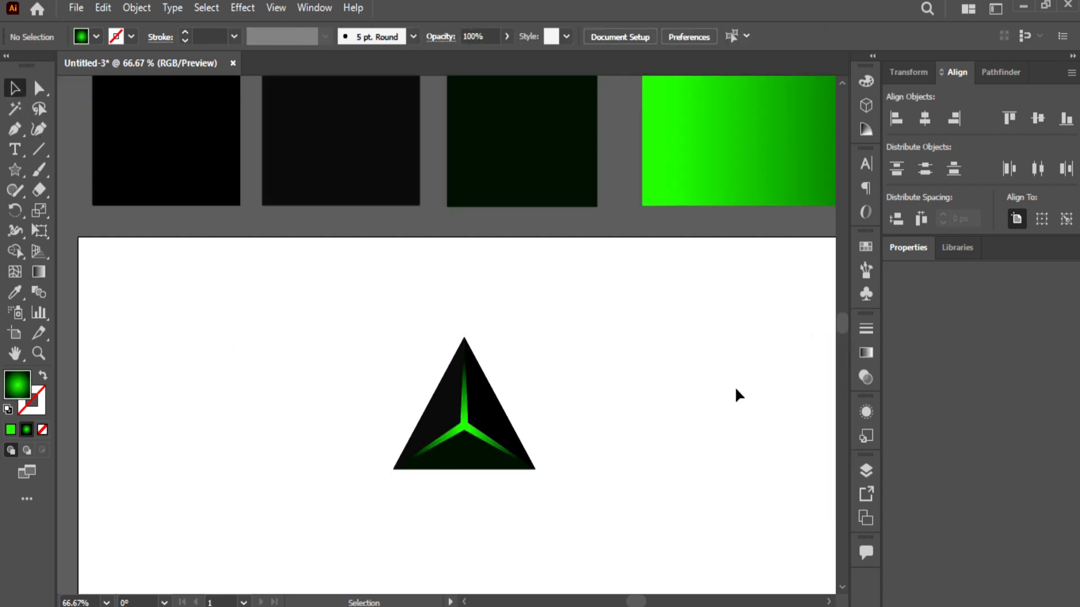
Duplicate the colored triangle group and place the copy beside the original, level with it on the right
key(ctrl+plus)
key(ctrl+plus)
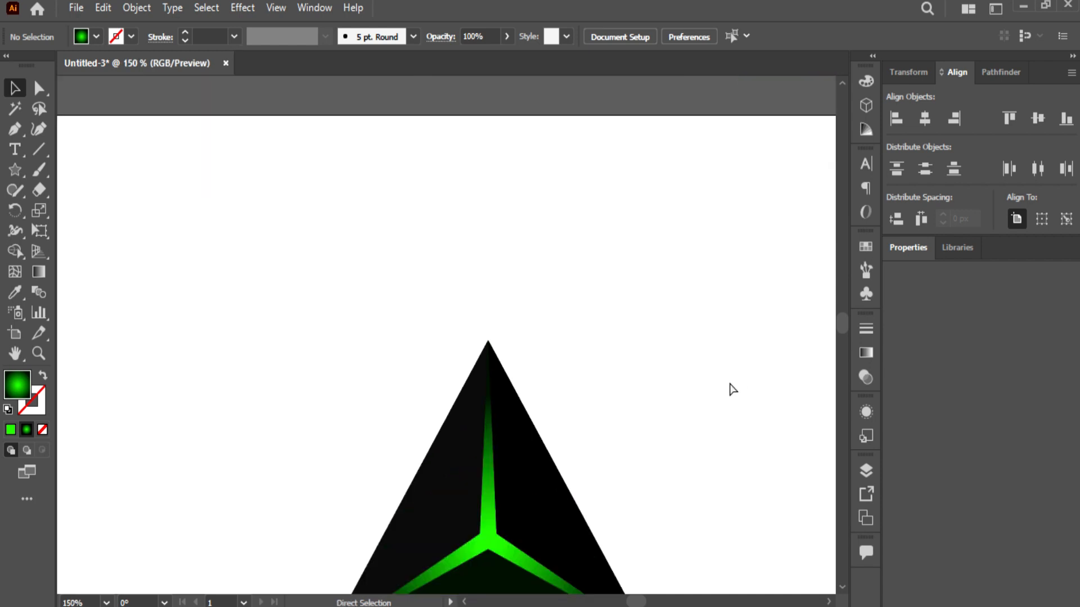
key(ctrl+minus)
key(ctrl+minus)
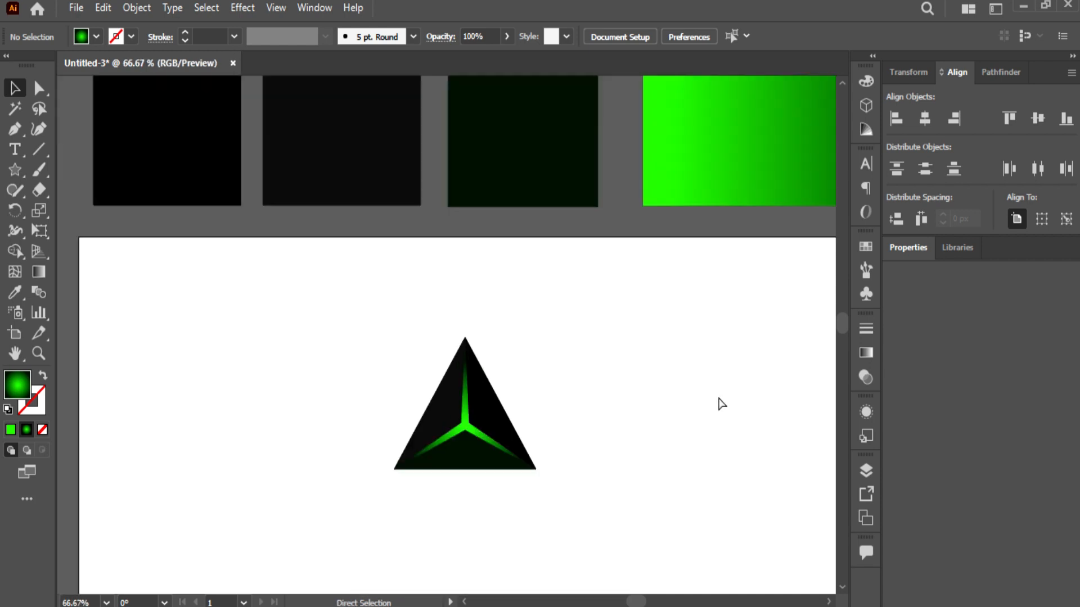
key(ctrl+plus)
key(ctrl+plus)
key(ctrl+minus)
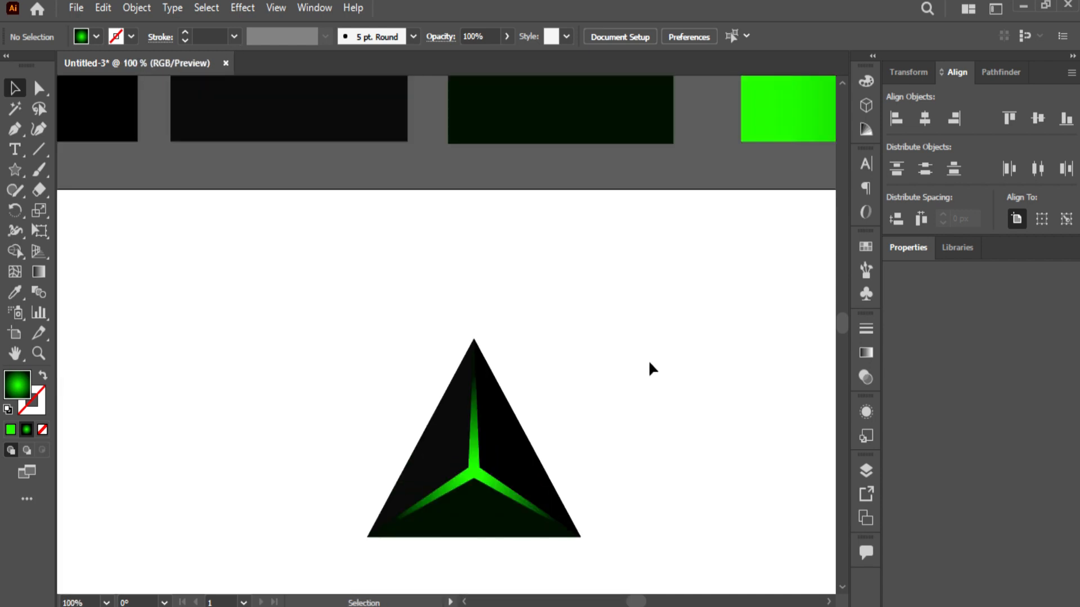
drag(655, 433, 484, 311)
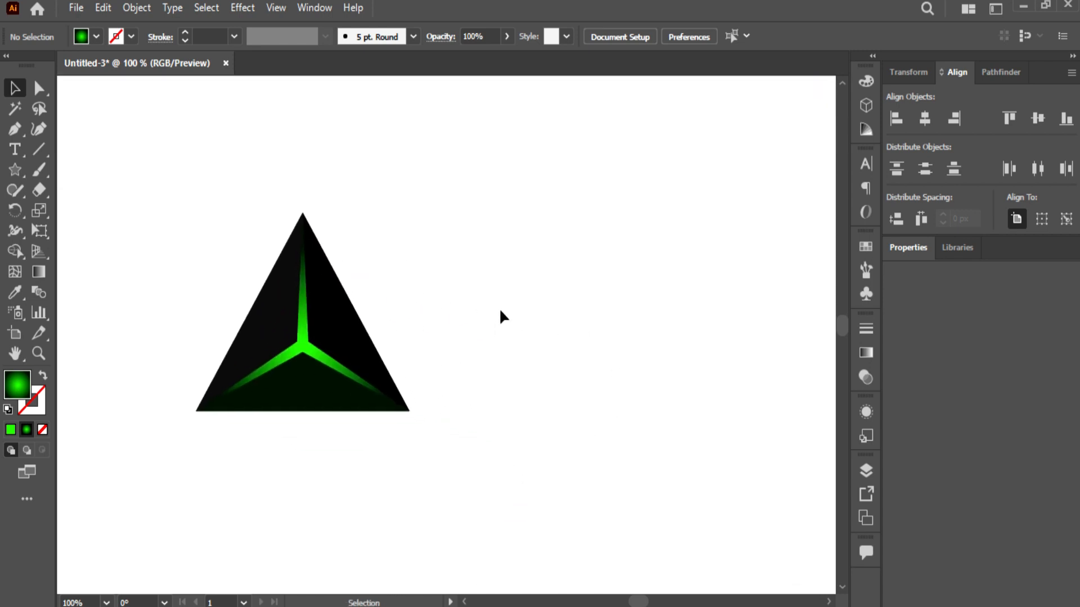
drag(365, 256, 248, 414)
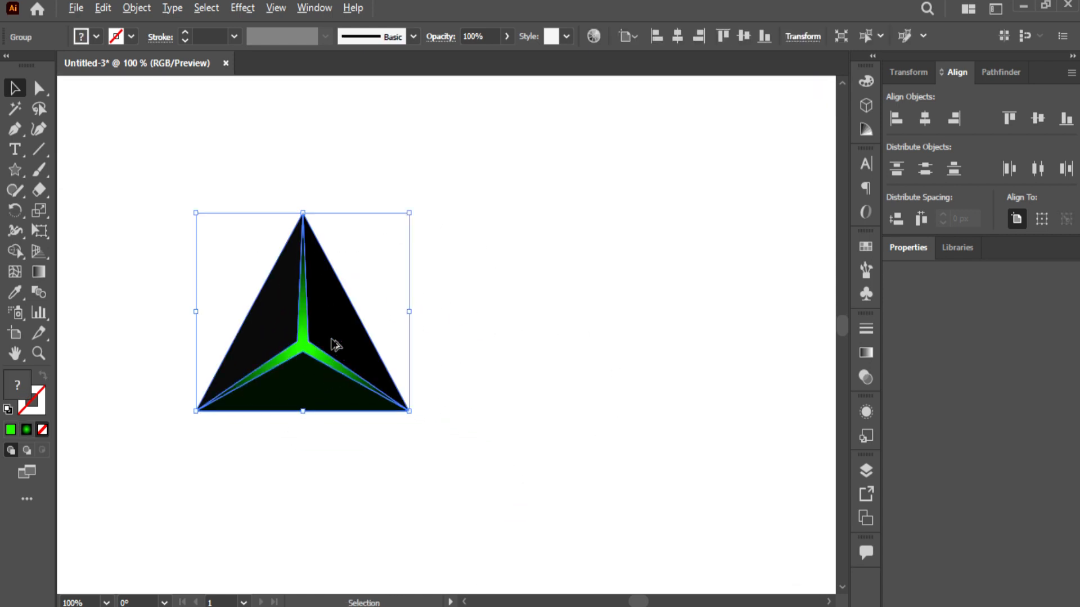
drag(333, 343, 569, 343)
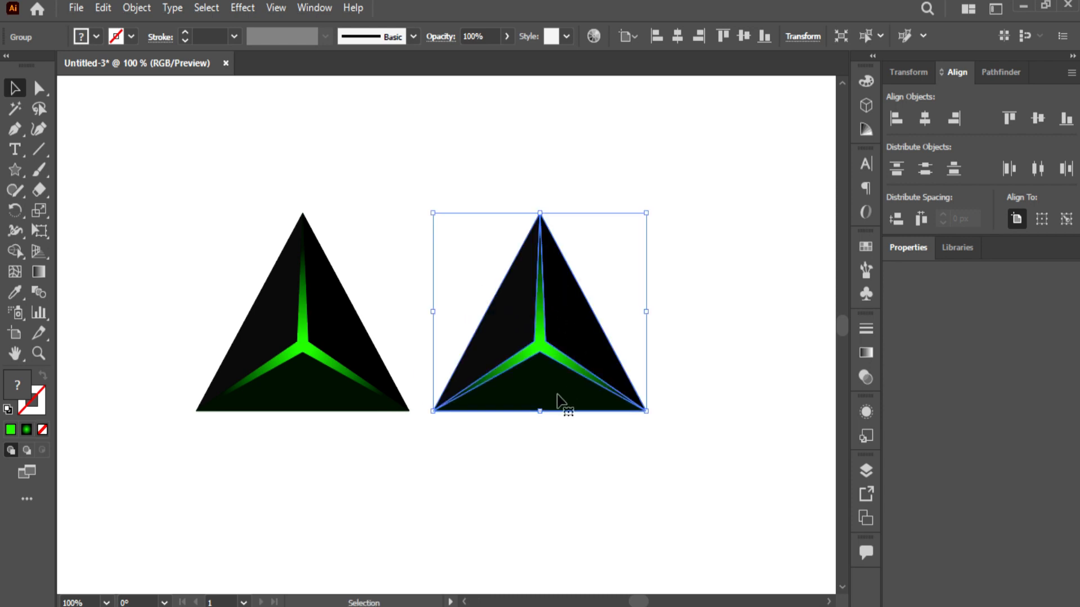
Flip the triangle copy vertically and snap it against the original's right edge to form a parallelogram, then deselect it
click(907, 250)
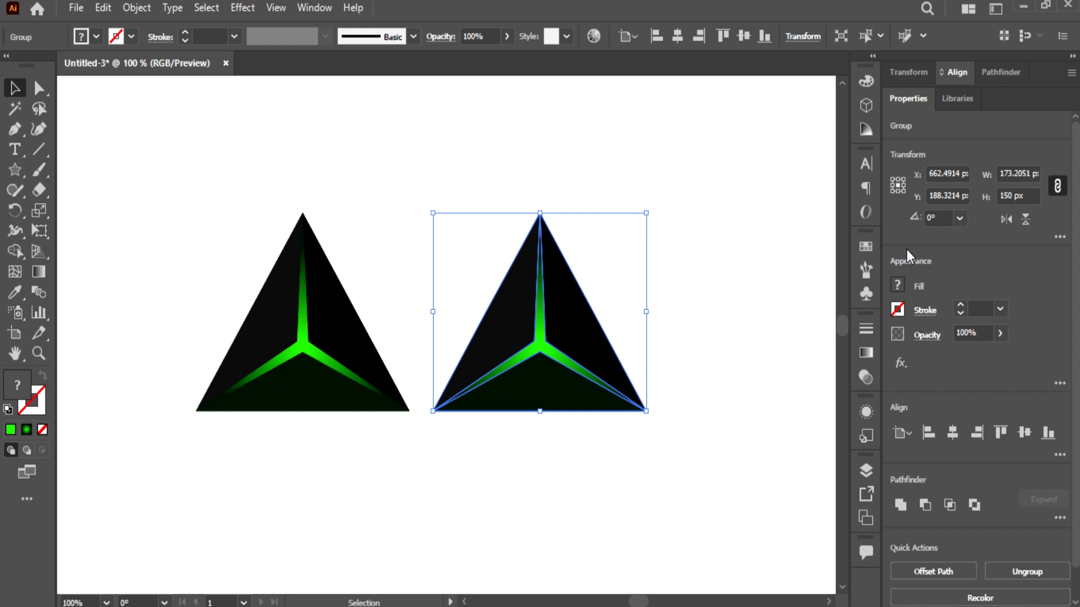
click(1027, 221)
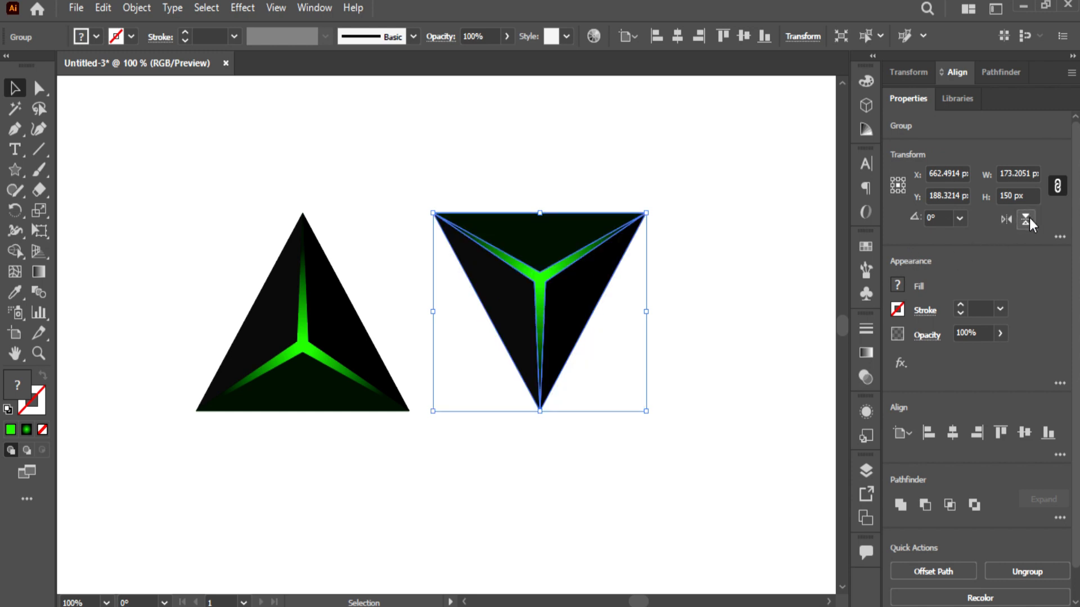
drag(489, 277, 368, 281)
key(ctrl+plus)
key(ctrl+plus)
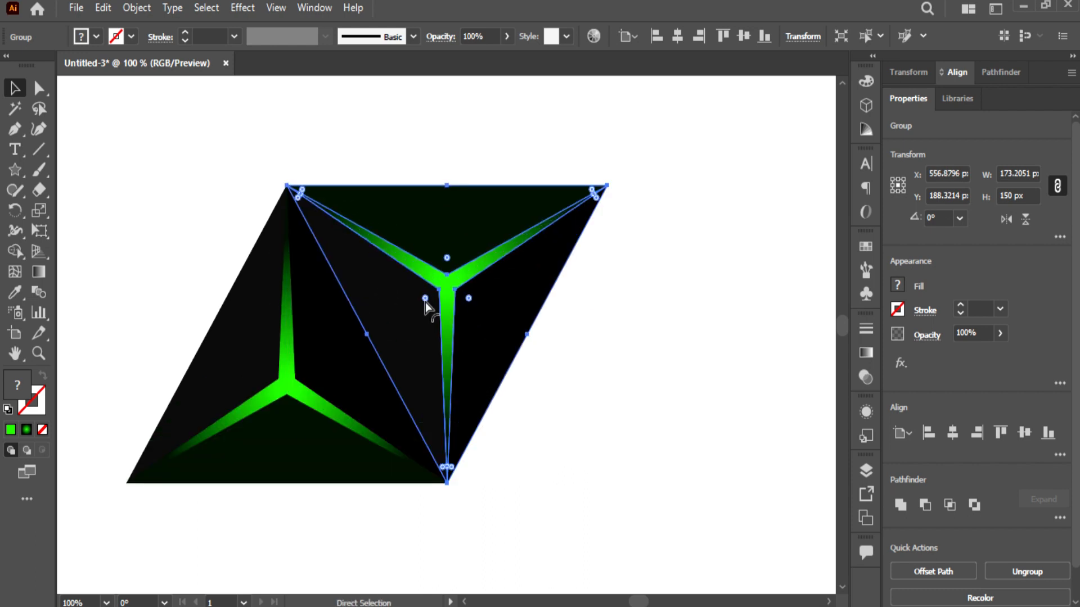
click(596, 371)
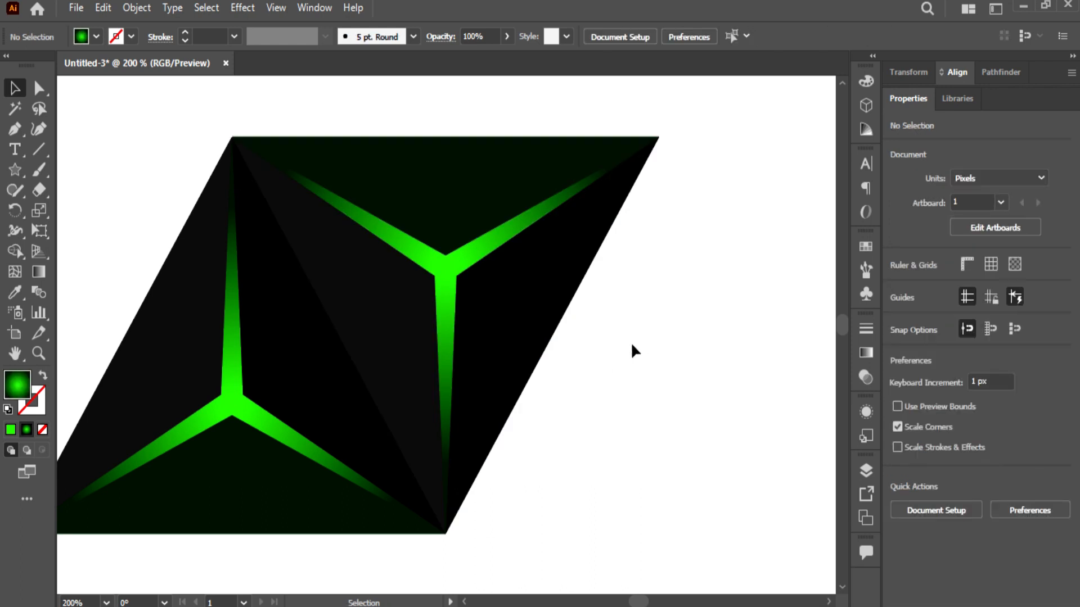
Select the upright and inverted triangles together and group them
key(ctrl+minus)
key(ctrl+minus)
key(ctrl+minus)
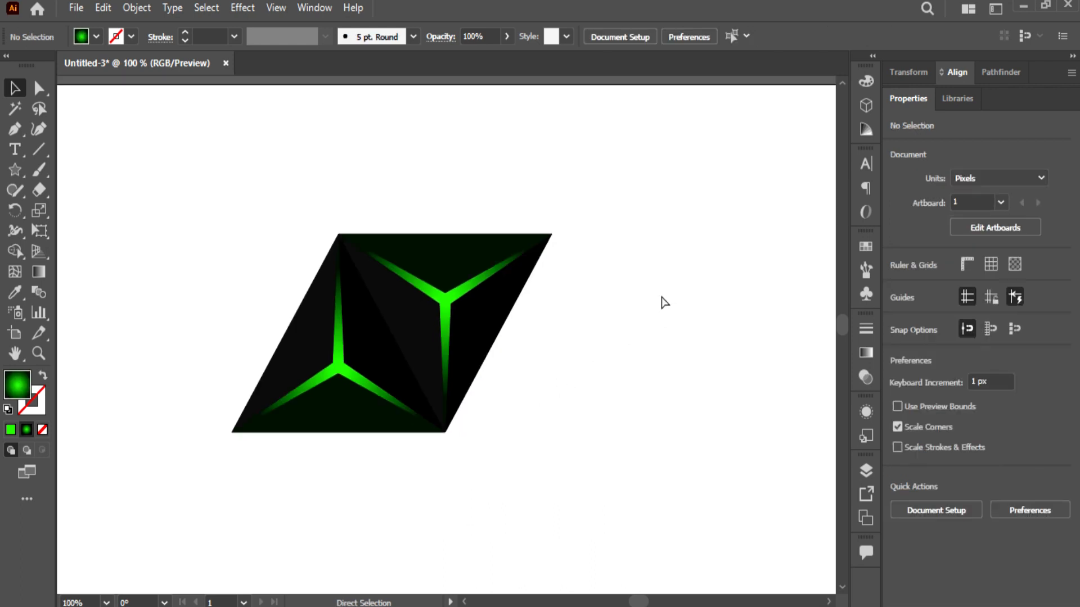
key(ctrl+plus)
drag(614, 235, 190, 434)
click(136, 8)
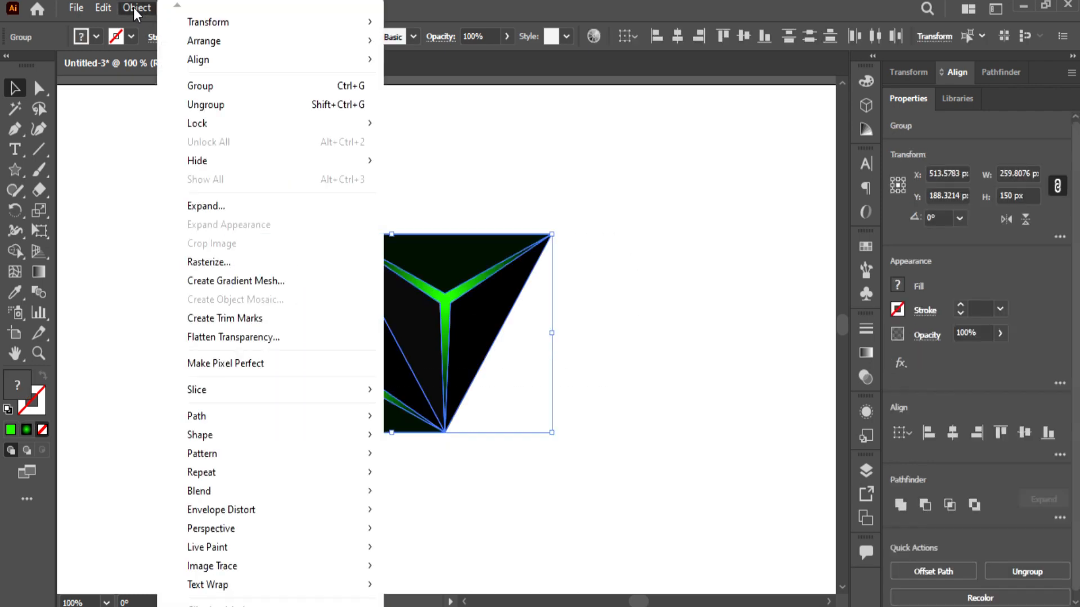
click(191, 83)
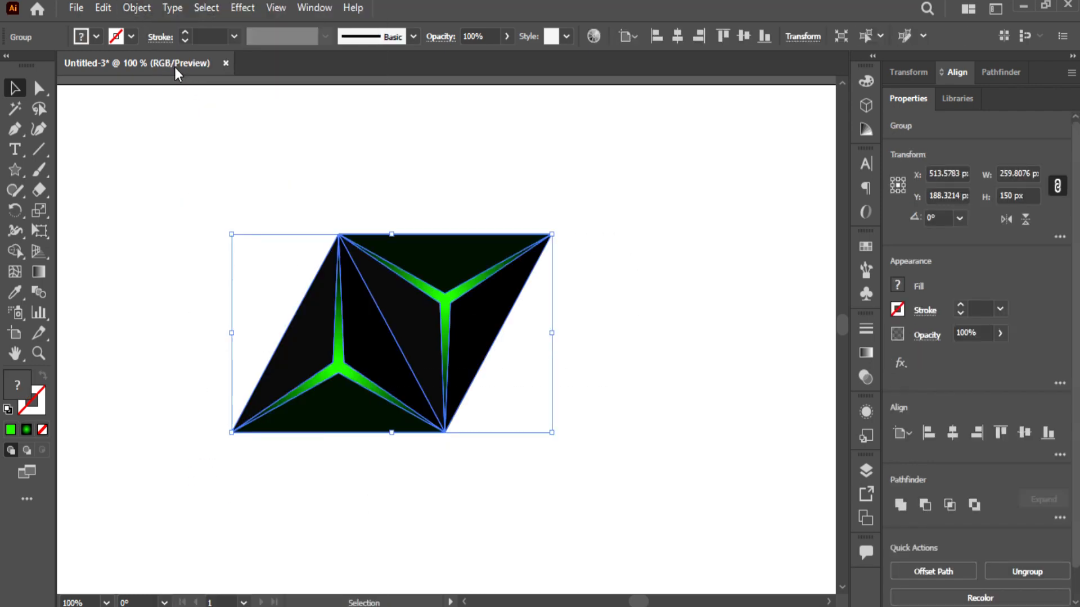
Copy the grouped parallelogram and paste the copy in front of the original
click(104, 8)
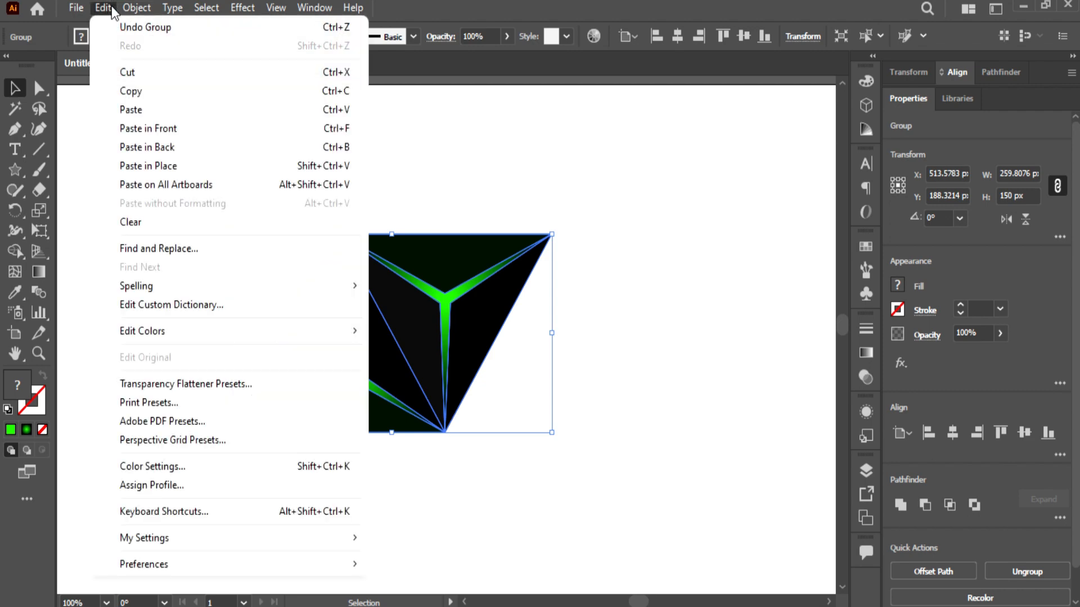
mouse_move(136, 8)
mouse_move(103, 8)
click(136, 93)
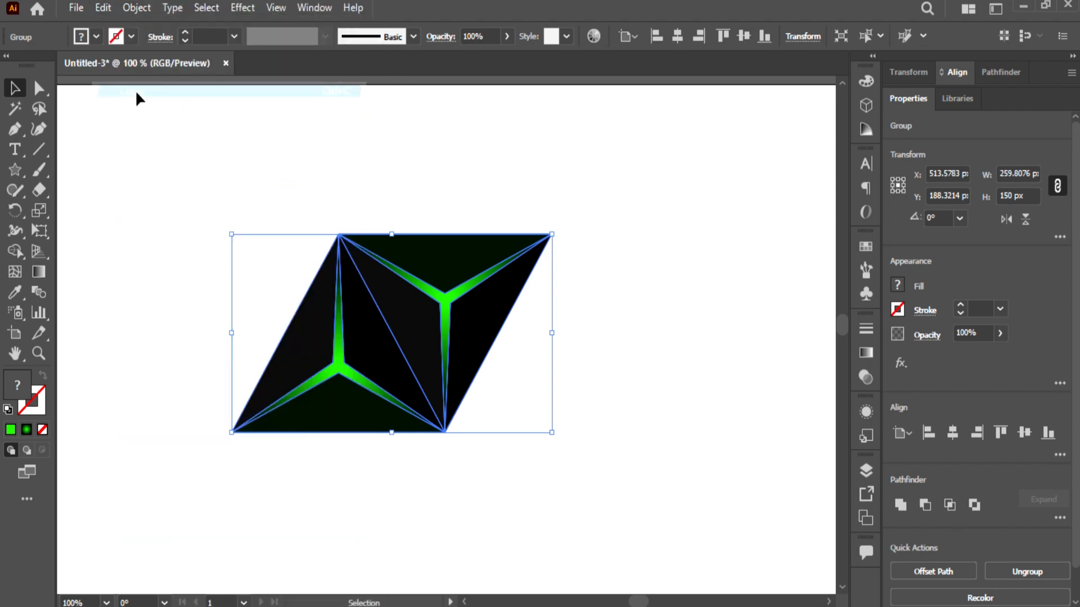
click(100, 8)
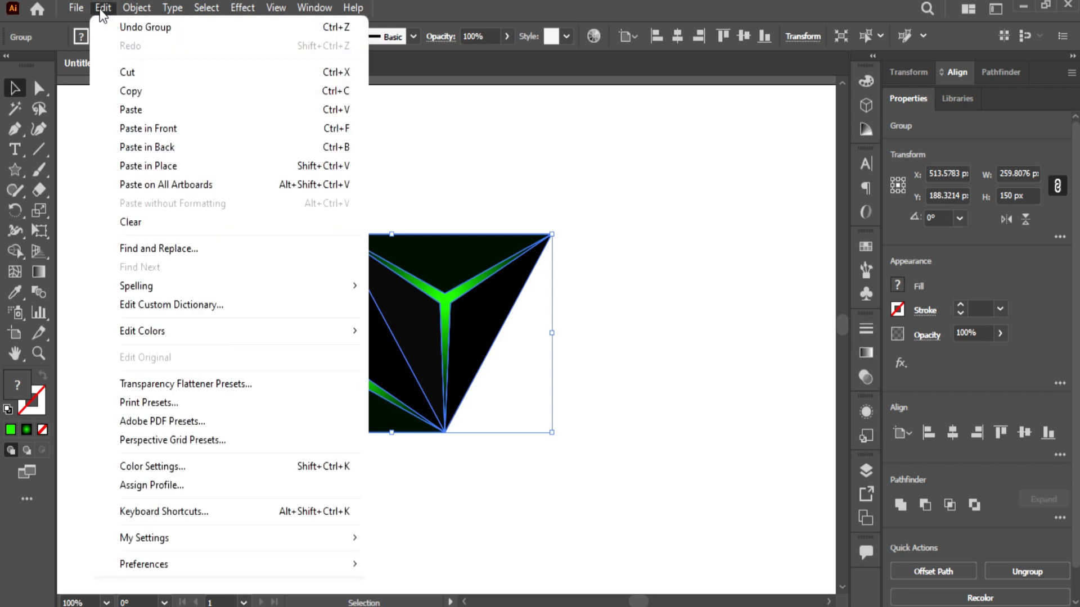
click(151, 129)
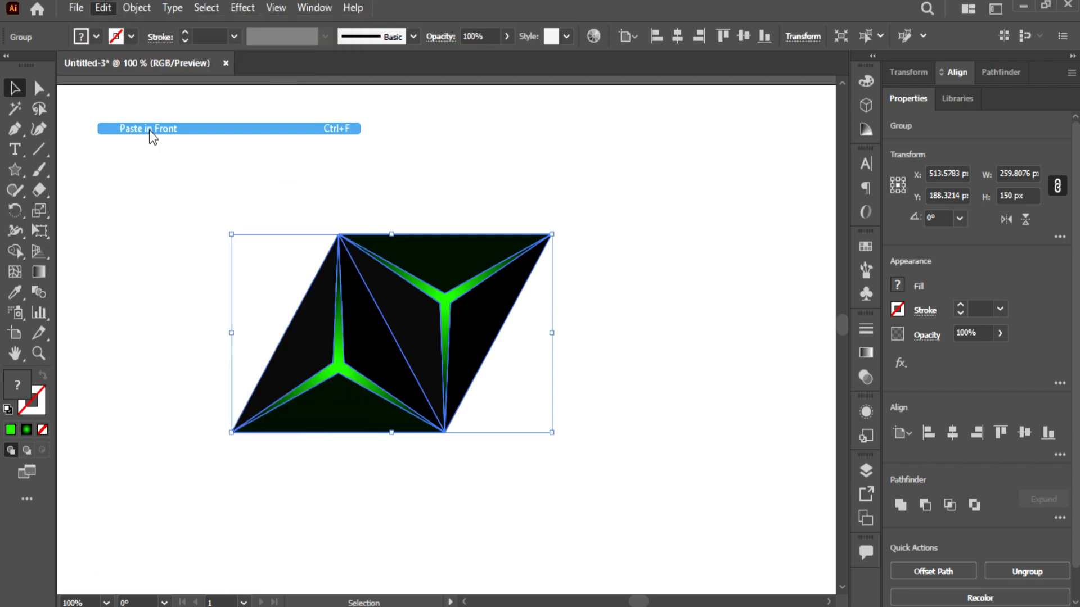
Set the pasted parallelogram's blending mode to Color Dodge and deselect it
click(930, 341)
click(832, 367)
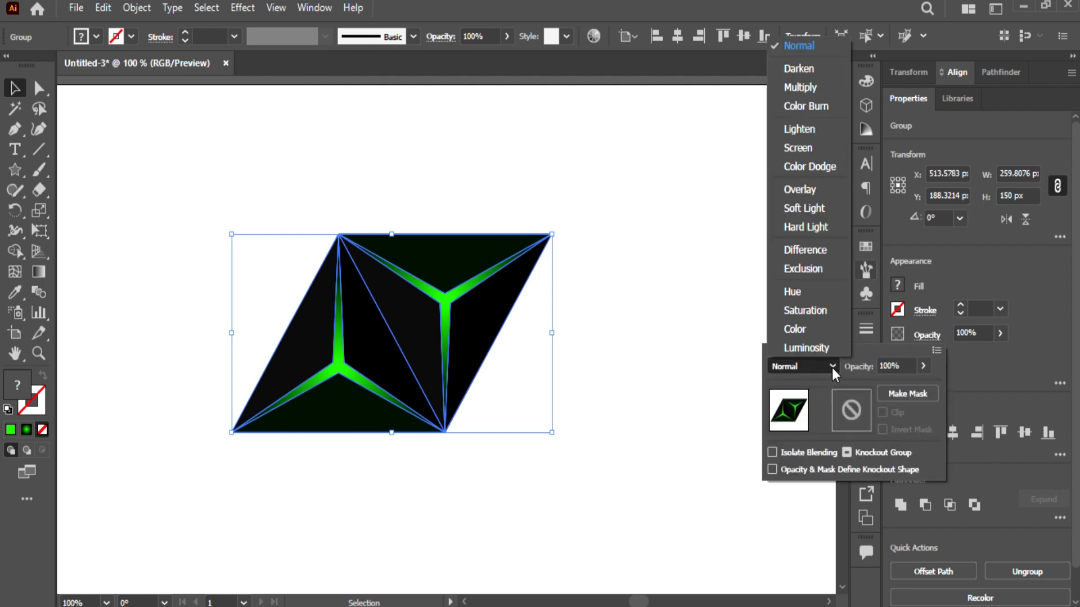
click(815, 167)
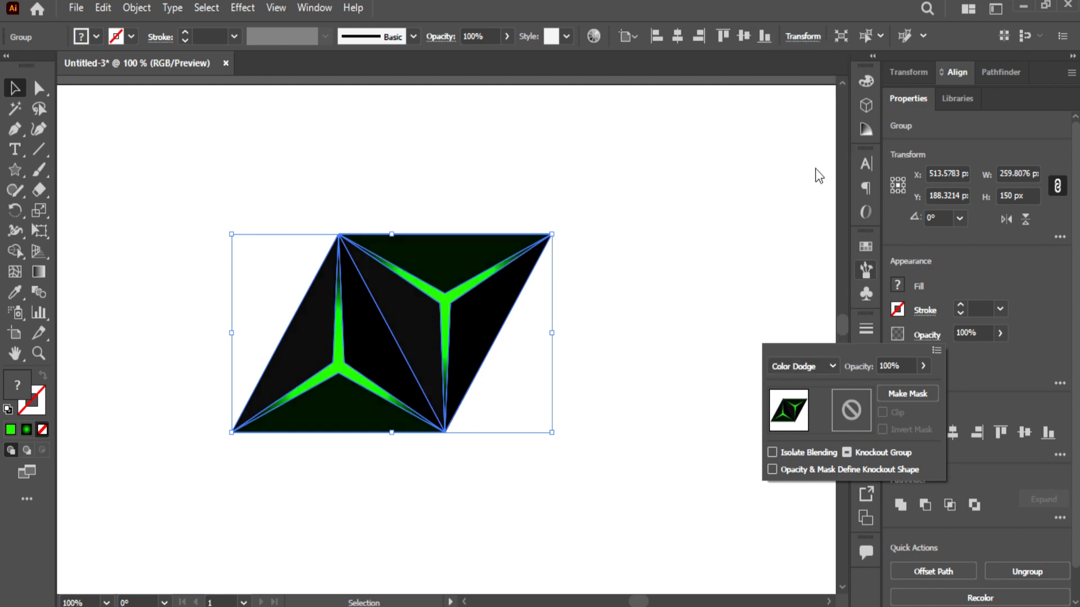
click(976, 370)
click(156, 162)
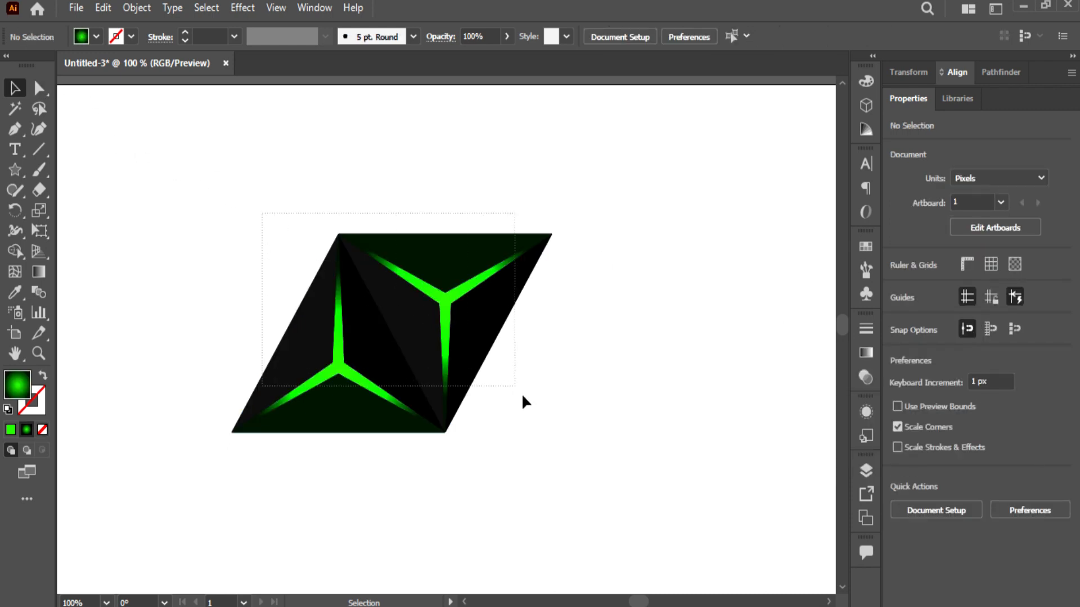
Select both stacked parallelogram groups, make a pattern from them, and set its tile type to Brick by Row
drag(523, 396, 532, 415)
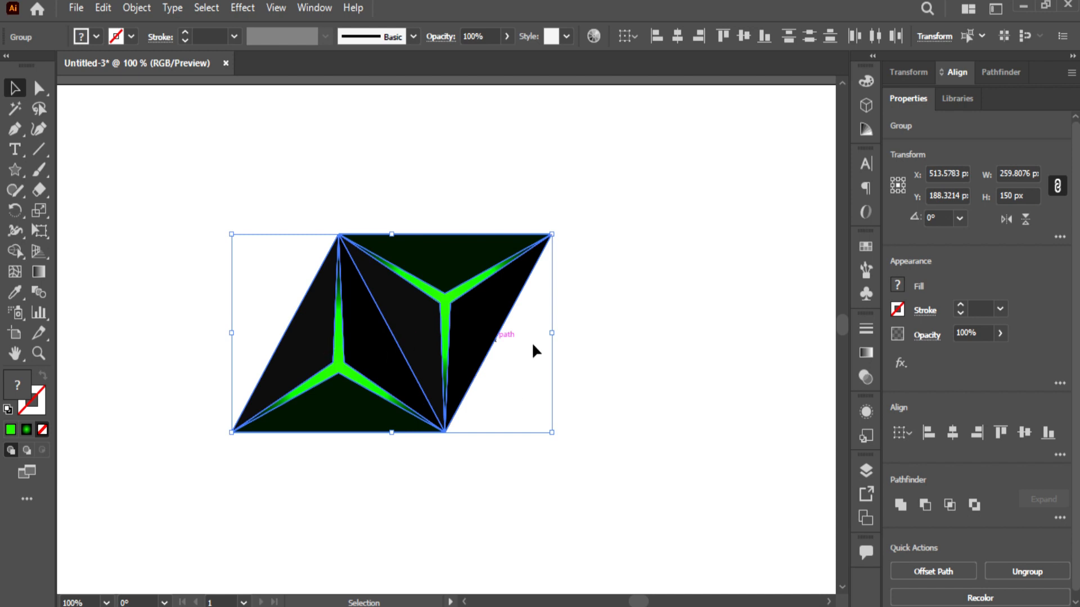
click(101, 7)
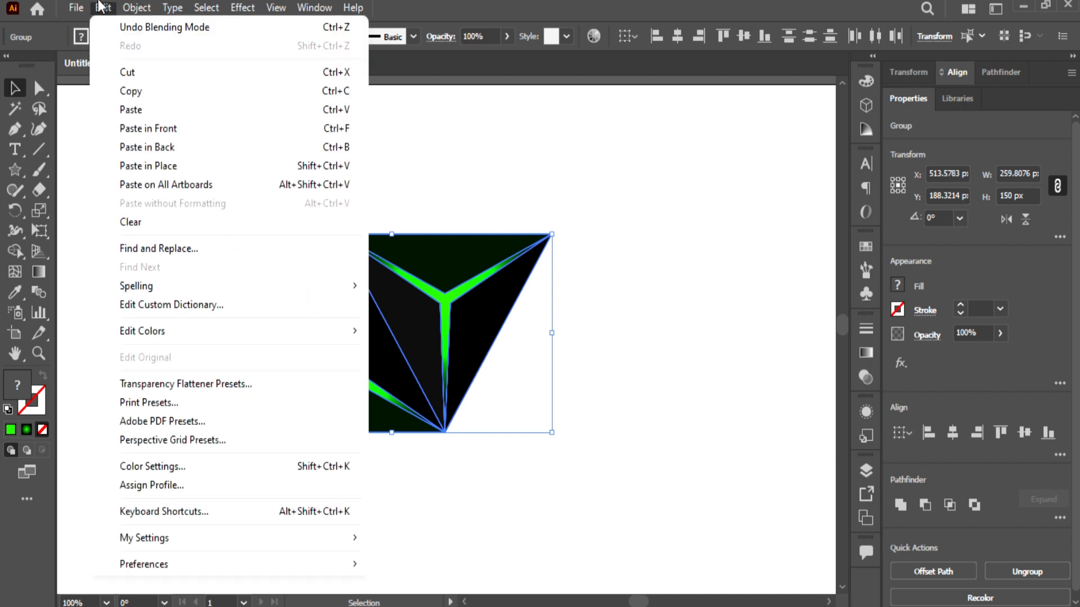
mouse_move(137, 8)
mouse_move(365, 457)
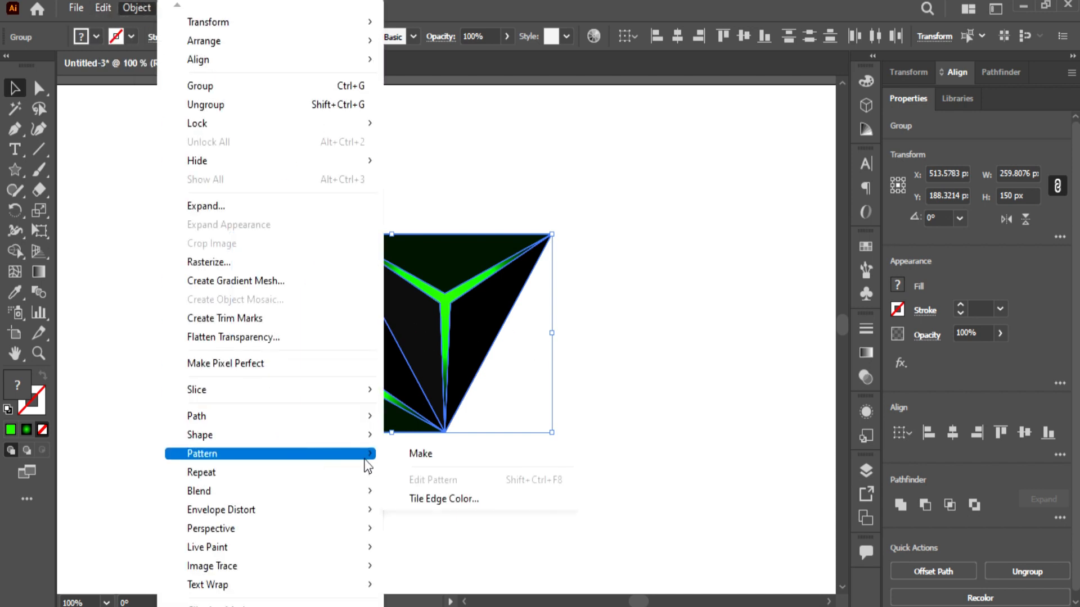
click(412, 460)
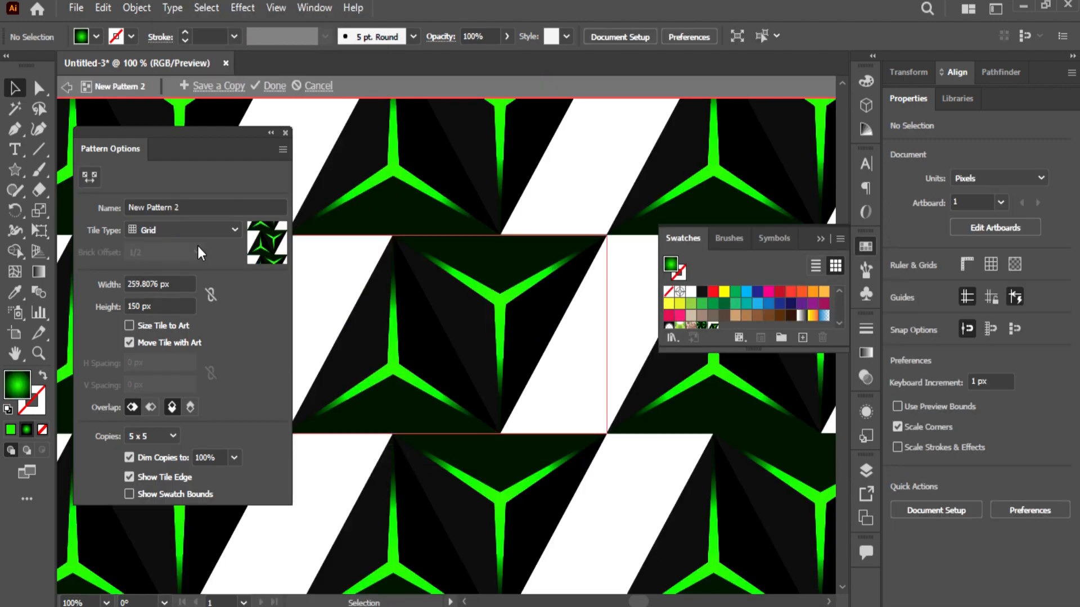
click(189, 227)
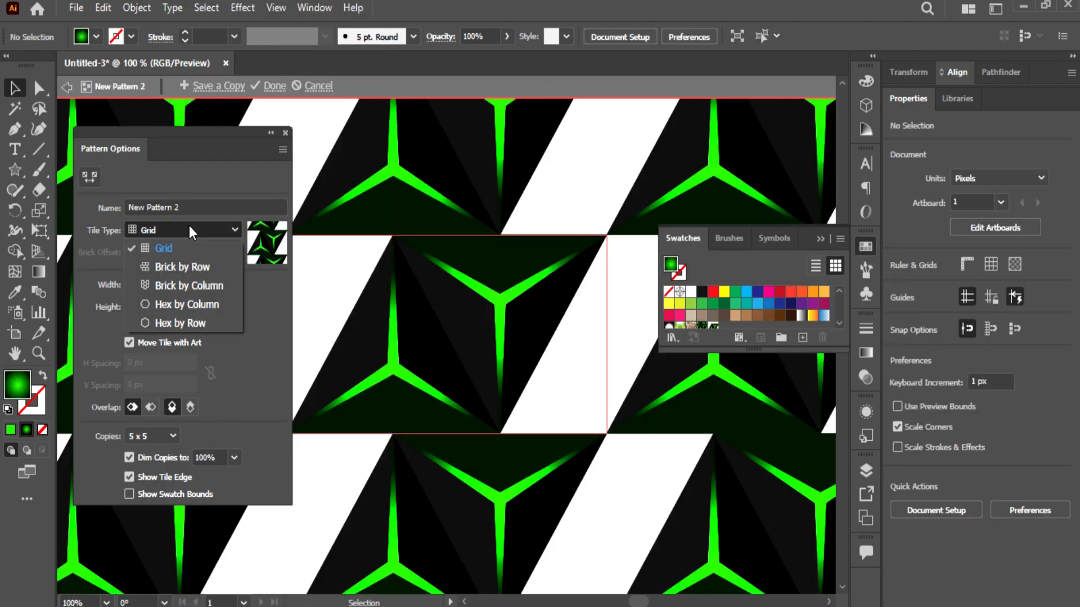
click(184, 268)
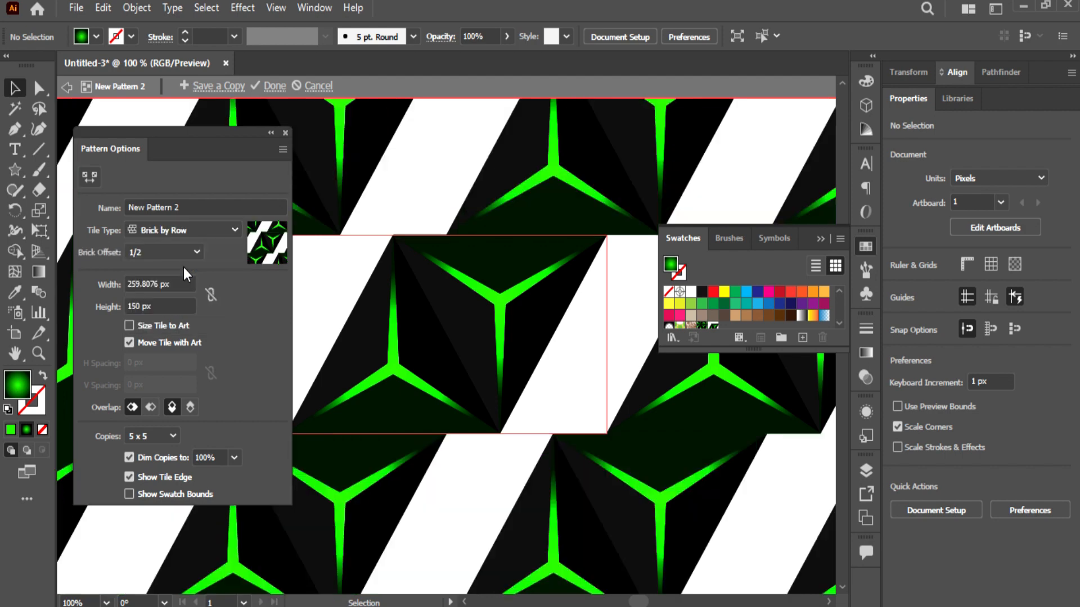
Reduce the pattern tile's width to 173 px so the white gaps between the parallelograms close
double_click(157, 283)
text(244)
key(Return)
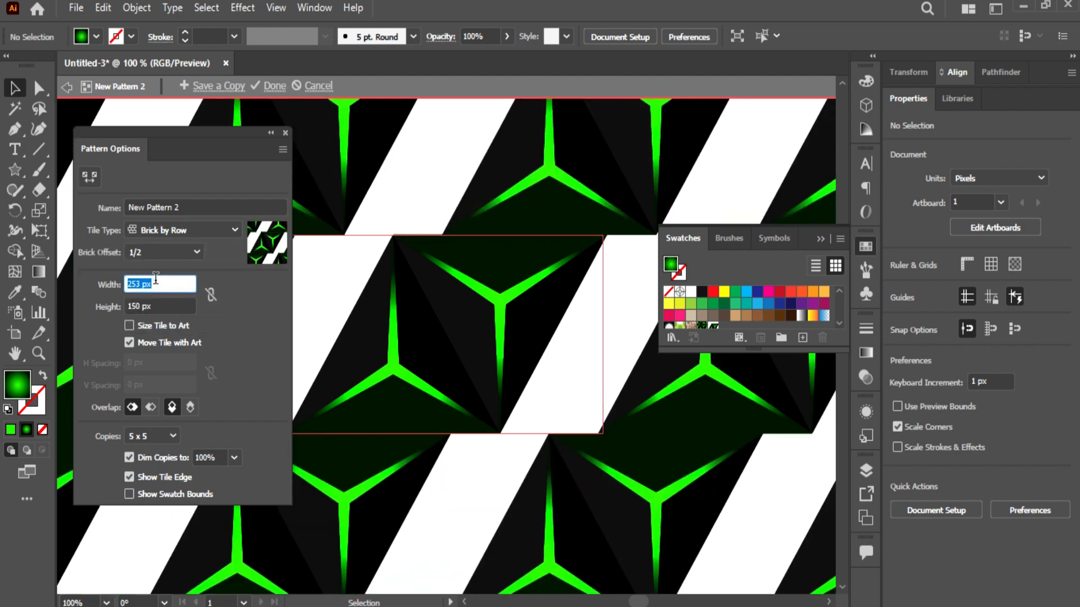
key(Down)
key(Down)
key(Down)
key(Down)
key(Down)
key(Down)
key(Down)
key(Down)
key(Down)
key(Down)
key(Down)
key(Down)
key(Down)
key(Down)
key(Down)
key(Down)
key(Down)
key(Down)
key(Down)
key(Down)
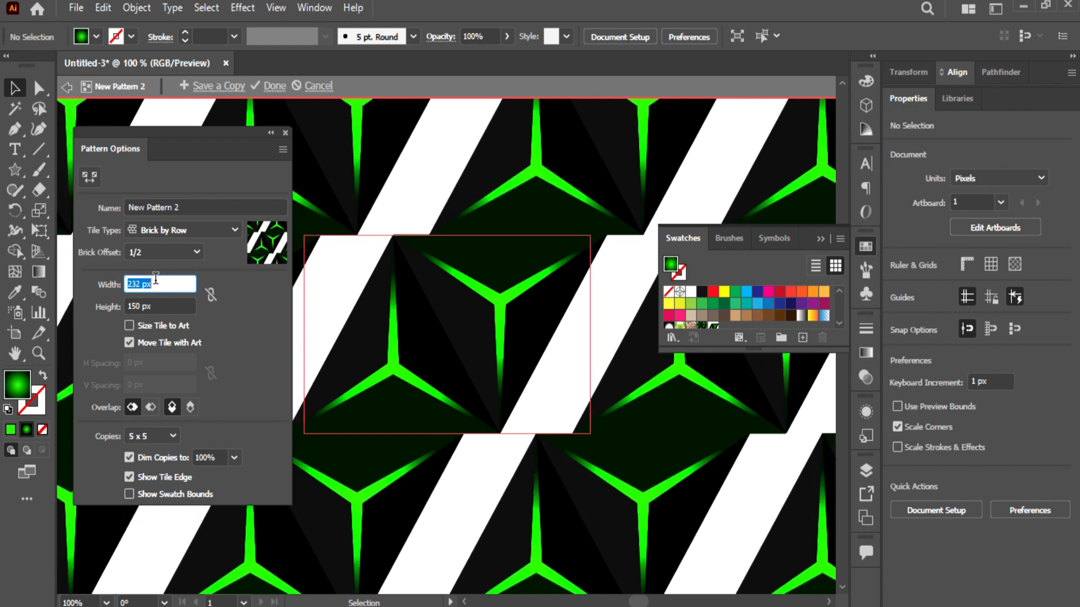
key(Down)
key(Down)
key(Down)
key(Down)
key(Down)
key(Down)
key(Down)
key(Down)
key(Down)
key(Down)
key(Down)
key(Down)
key(Down)
key(Down)
key(Down)
key(Down)
key(Down)
key(Down)
key(Down)
key(Down)
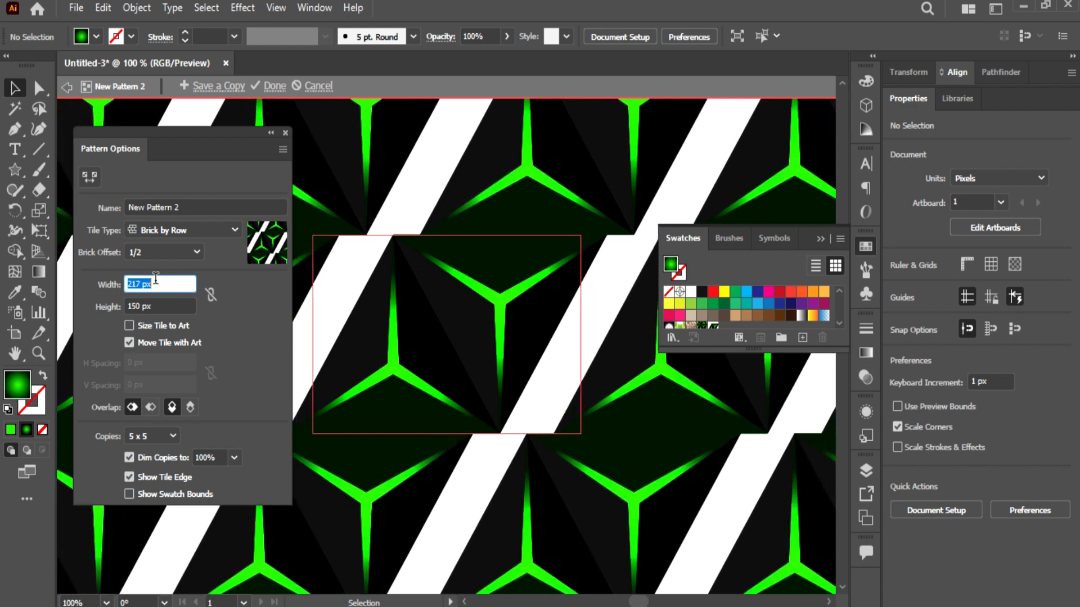
key(Down)
key(Down)
key(Down)
key(Down)
key(Down)
key(Down)
key(Down)
key(Down)
key(Down)
key(Down)
key(Down)
key(Down)
key(Down)
key(Down)
key(Down)
key(Down)
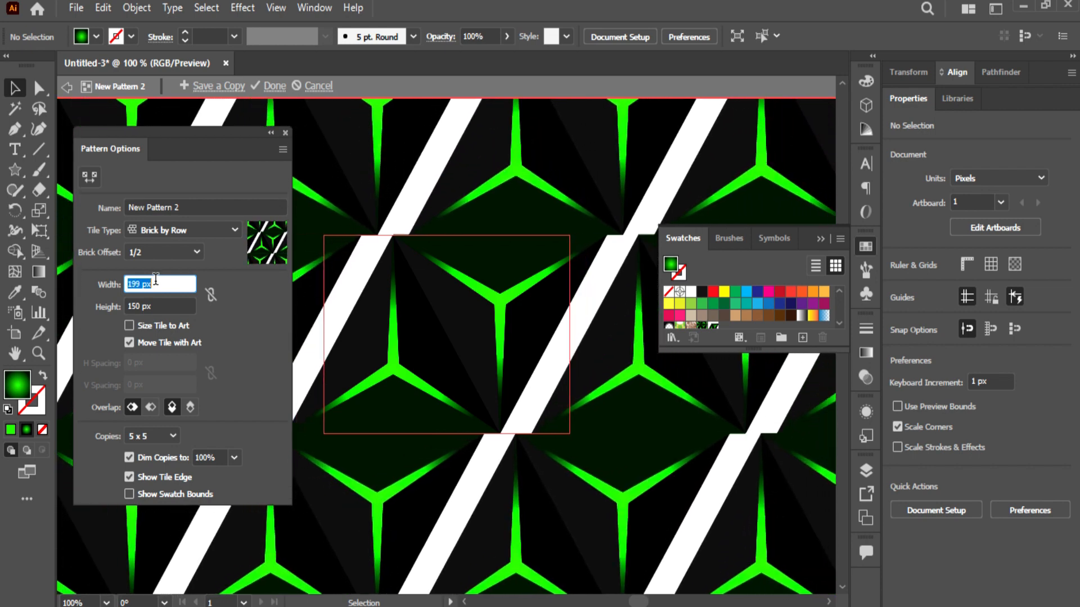
key(Down)
key(Down)
key(Down)
key(Down)
key(Down)
key(Down)
key(Down)
key(Down)
key(Down)
key(Down)
key(Down)
key(Down)
key(Down)
key(Down)
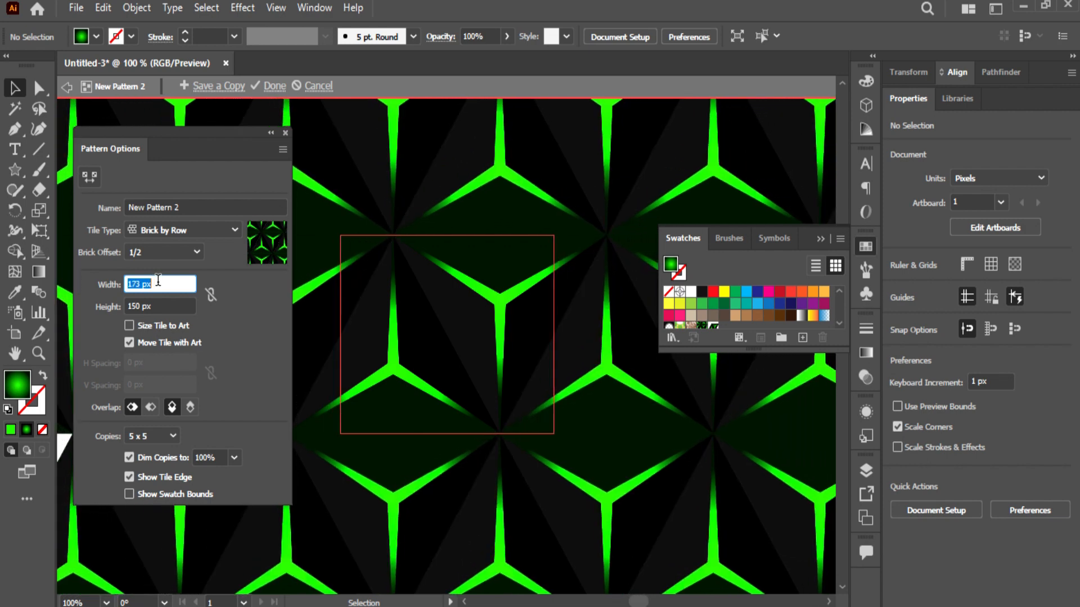
Set the pattern preview to 9 x 9 copies, finish pattern editing, and collapse the swatches
click(176, 438)
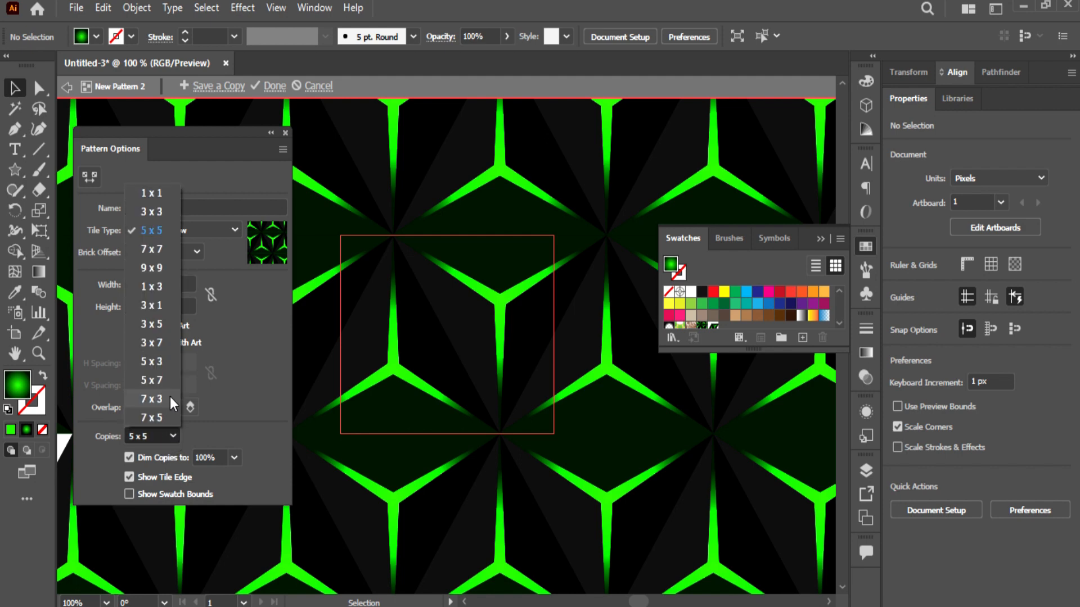
click(171, 269)
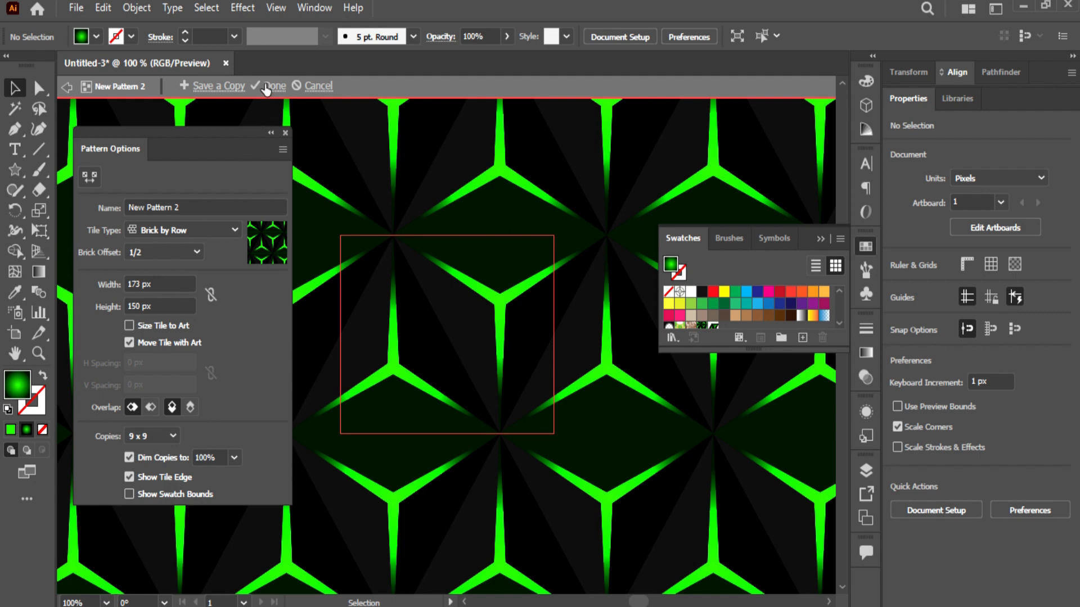
click(274, 87)
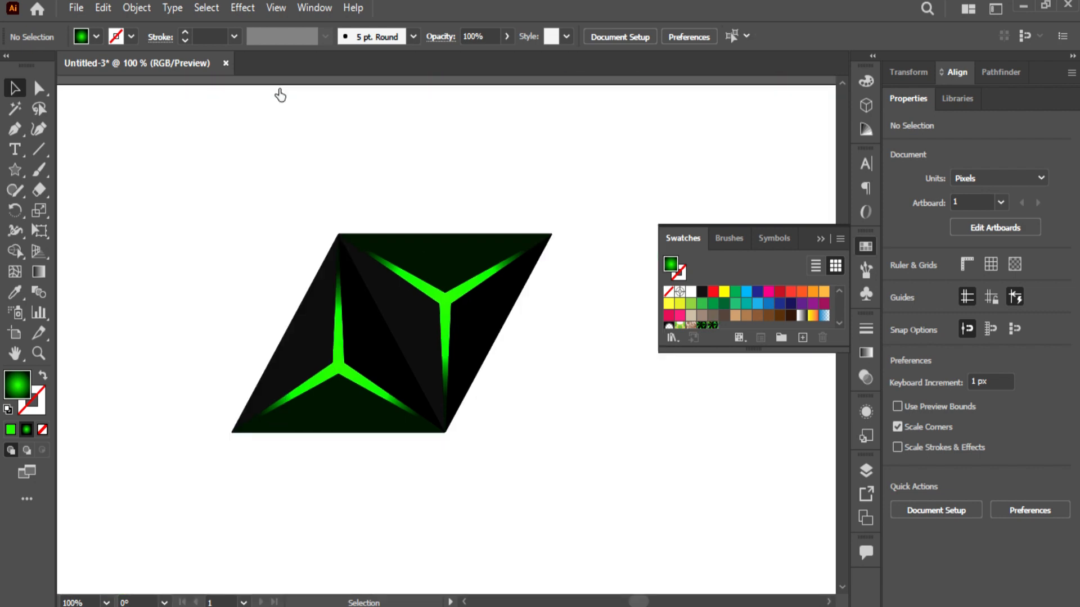
click(821, 240)
Move the stacked parallelograms off the artboard, beside the green gradient sample above it
key(ctrl+minus)
key(ctrl+minus)
key(ctrl+minus)
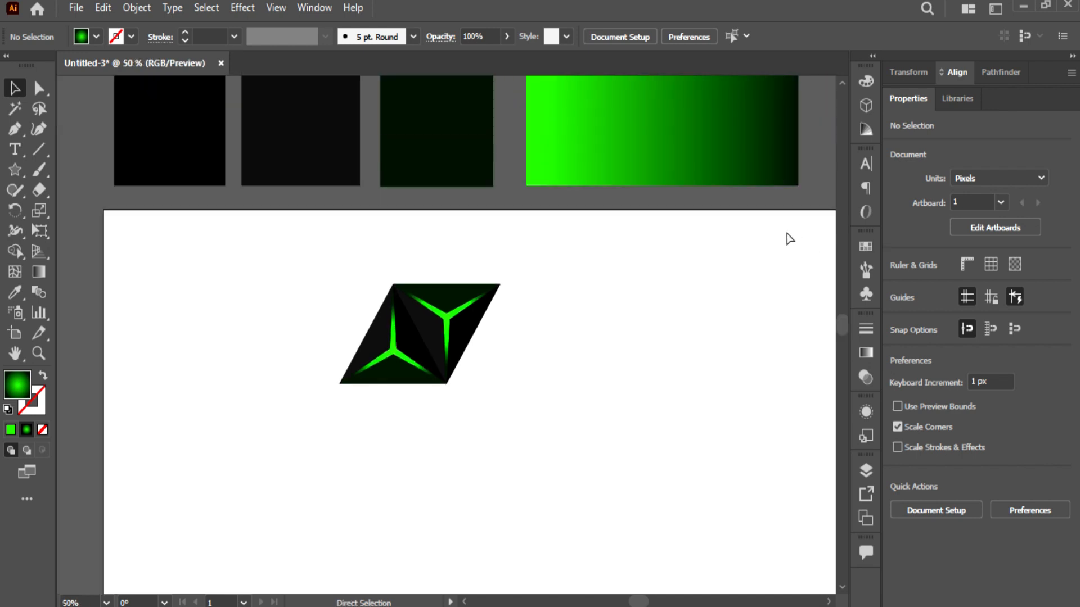
drag(588, 417, 403, 291)
key(ctrl+minus)
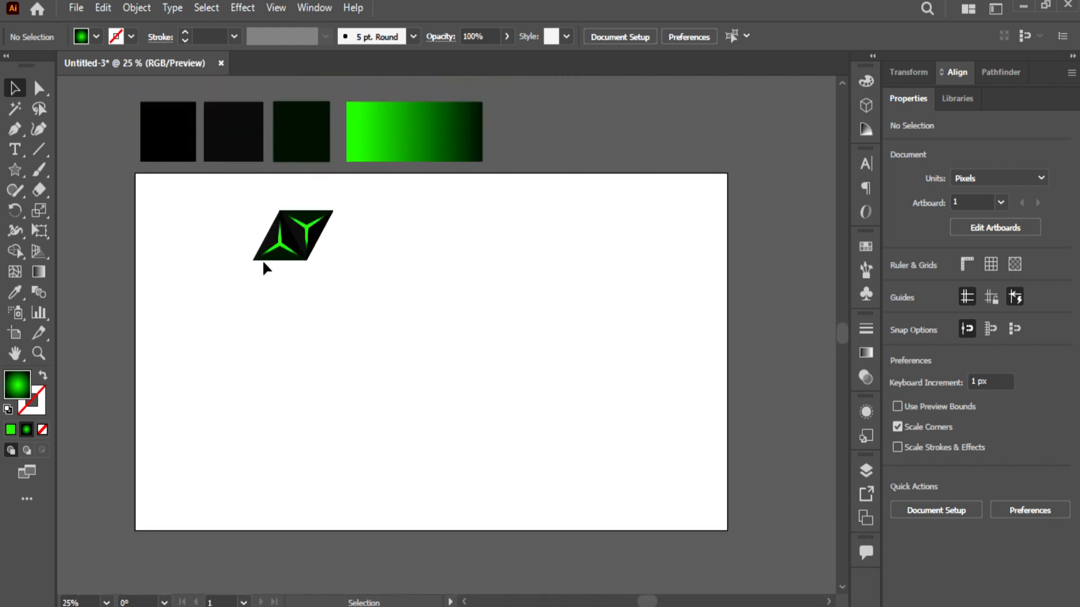
drag(314, 247, 578, 139)
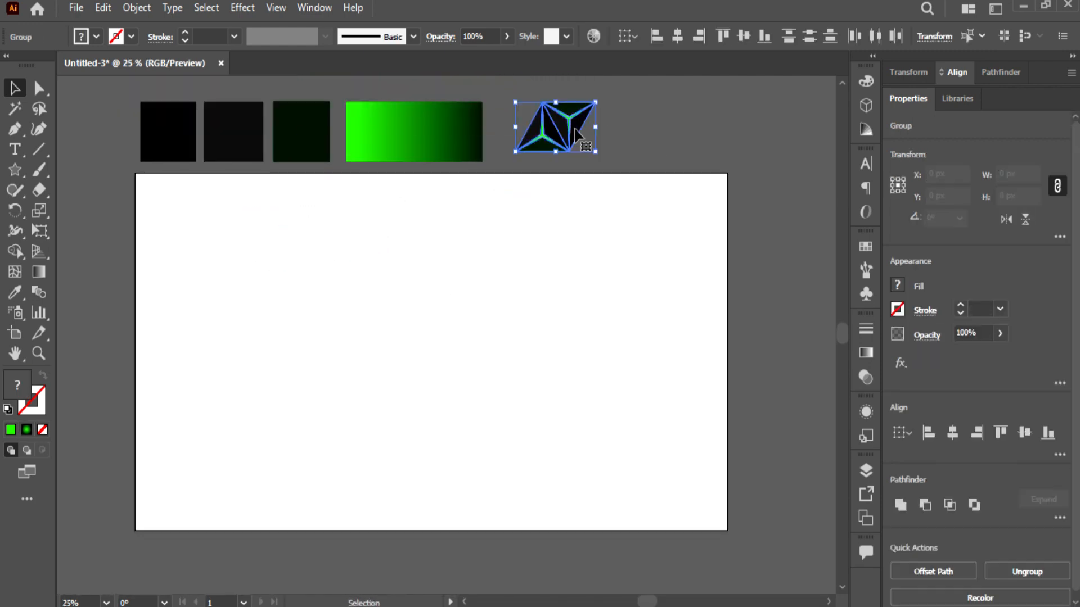
Draw a 1920 x 1080 px rectangle covering the artboard and fill it with the new triangle pattern swatch
drag(14, 170, 727, 530)
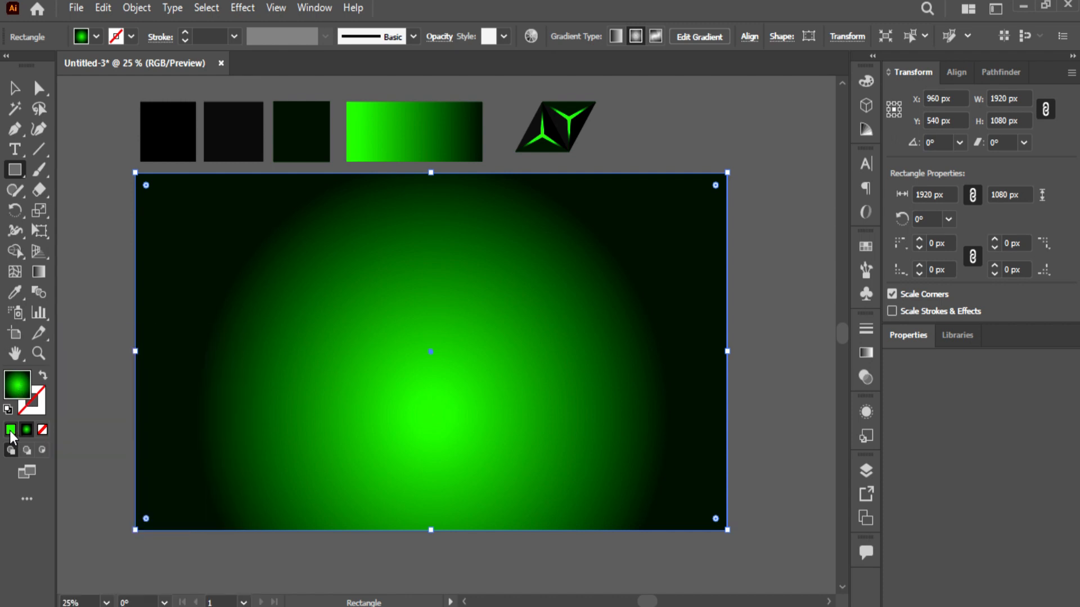
click(11, 430)
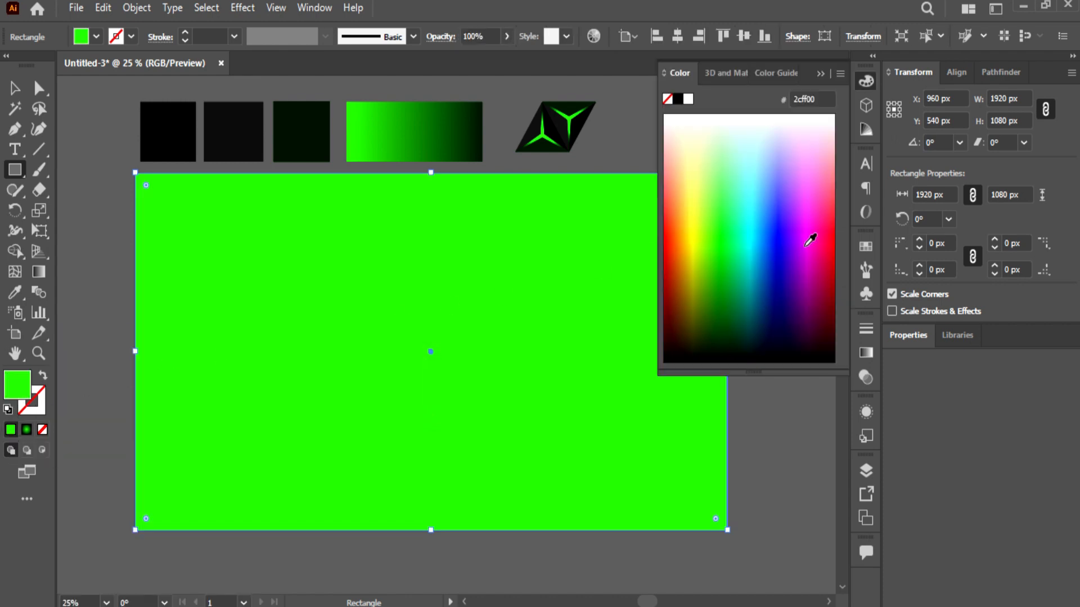
click(866, 247)
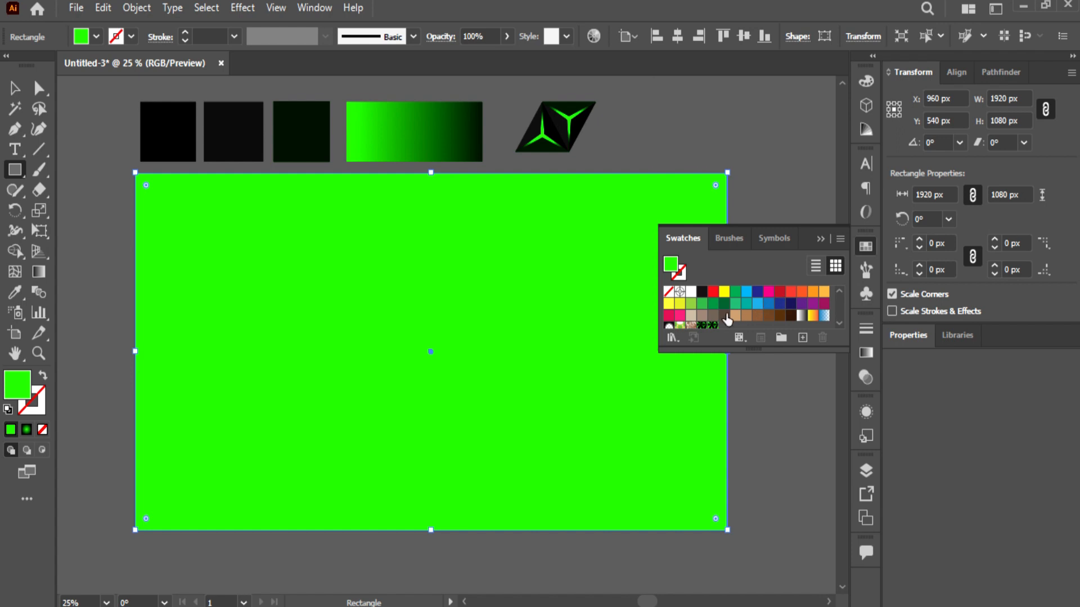
click(712, 326)
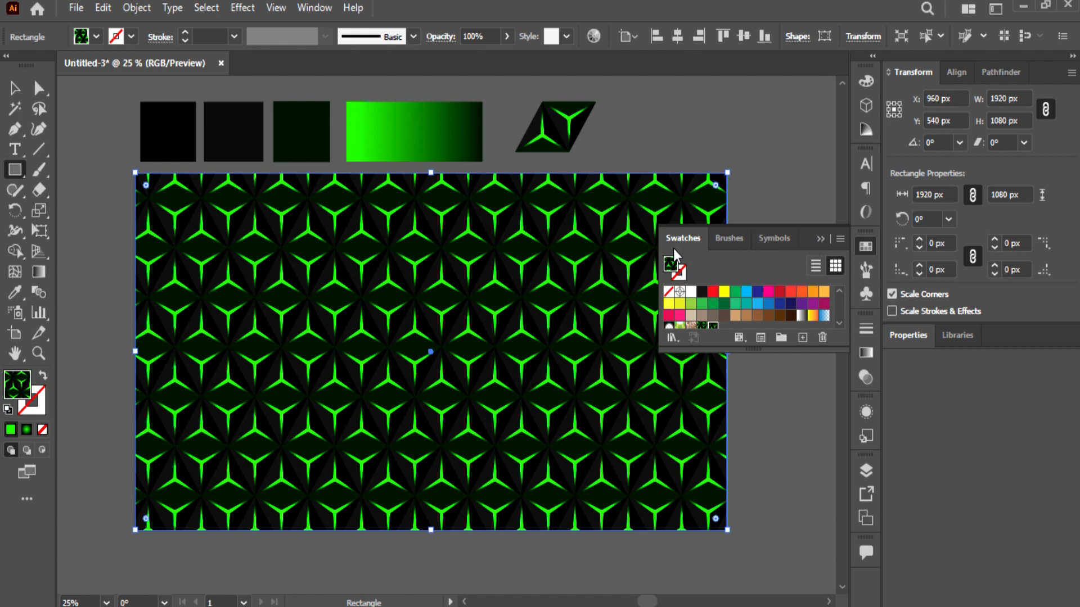
click(818, 241)
Display the complete swatch list to locate the new pattern swatch, and put the list away
click(316, 9)
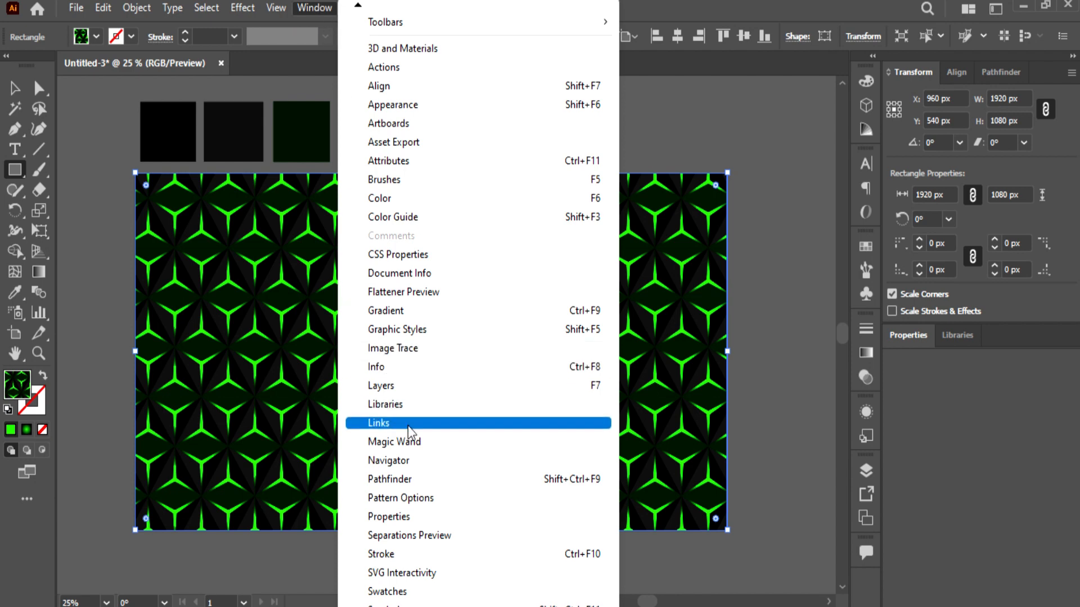
click(422, 593)
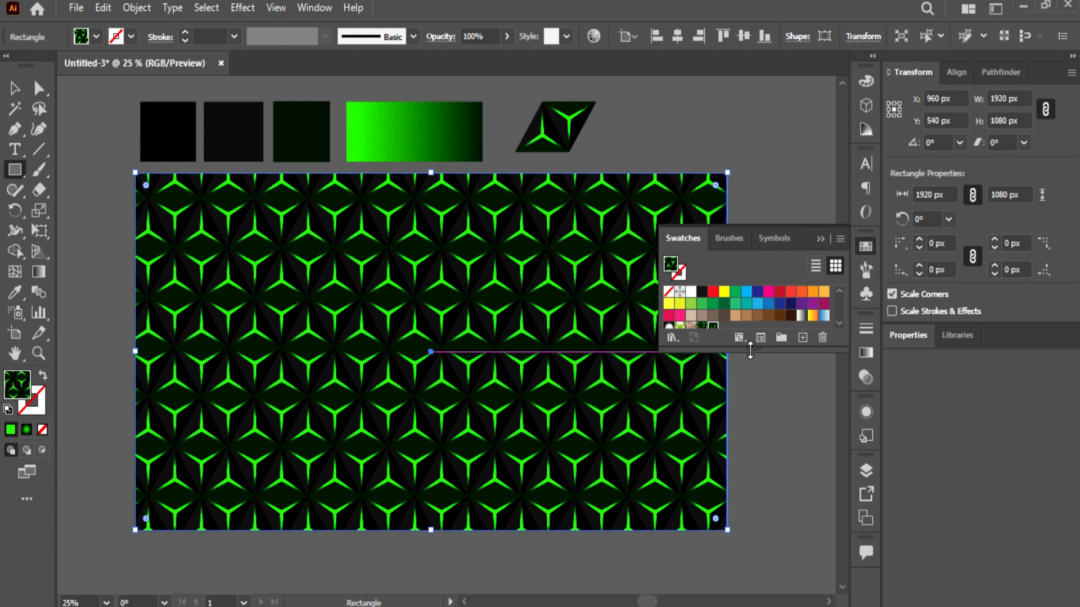
drag(750, 351, 760, 419)
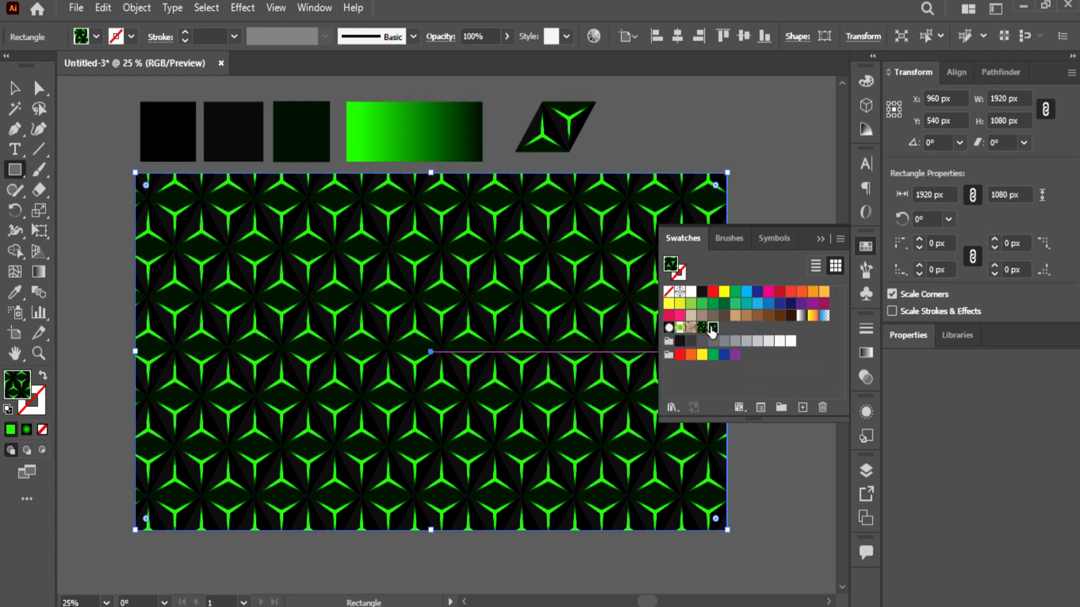
click(822, 240)
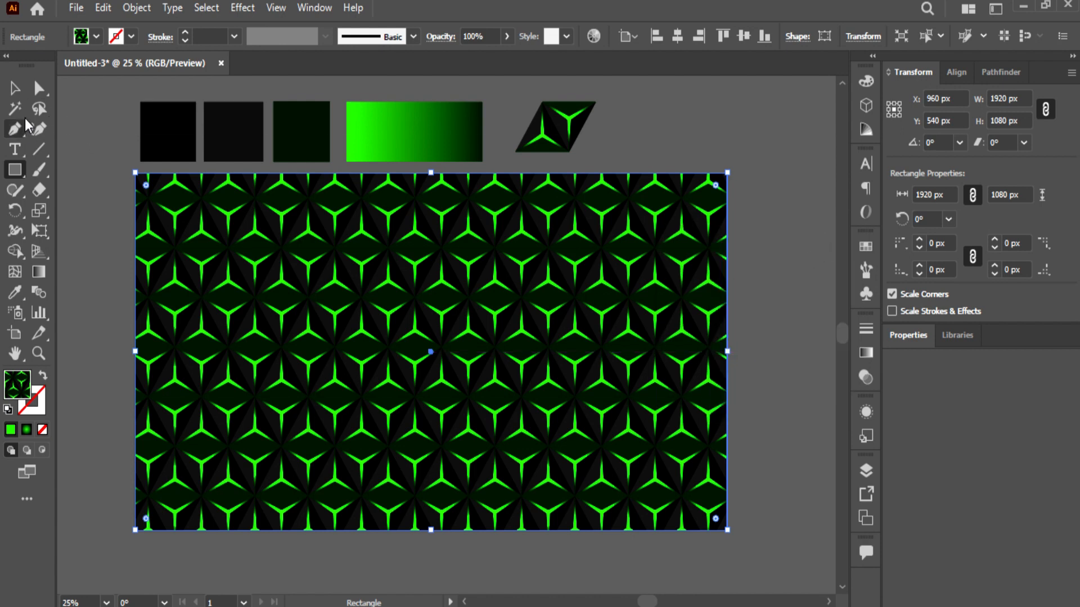
Examine the pattern-filled rectangle up close for seamless tiling
key(ctrl+equal)
key(ctrl+equal)
key(ctrl+equal)
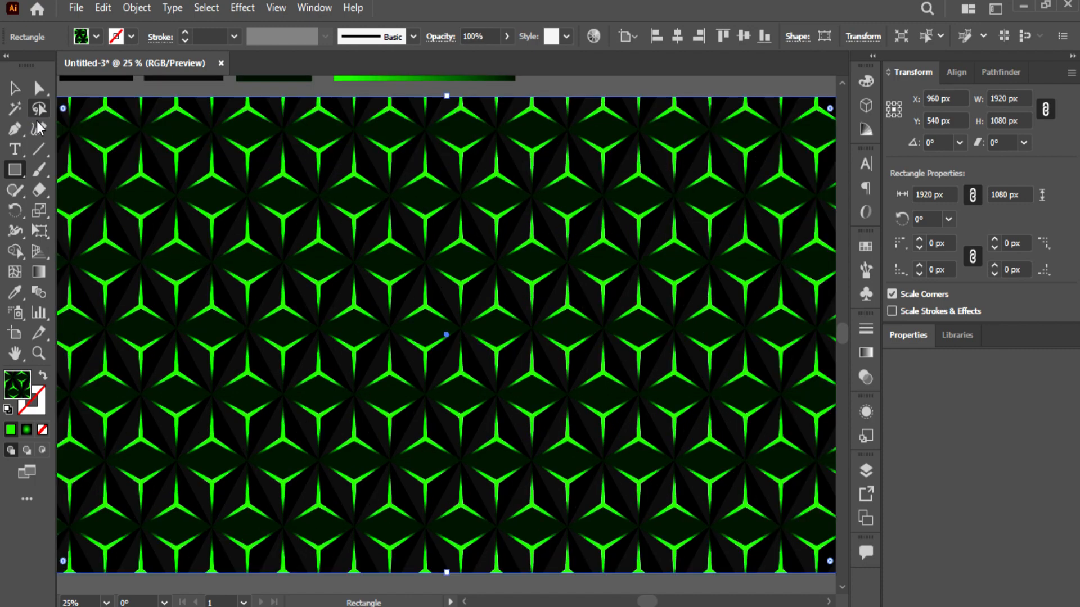
key(ctrl+minus)
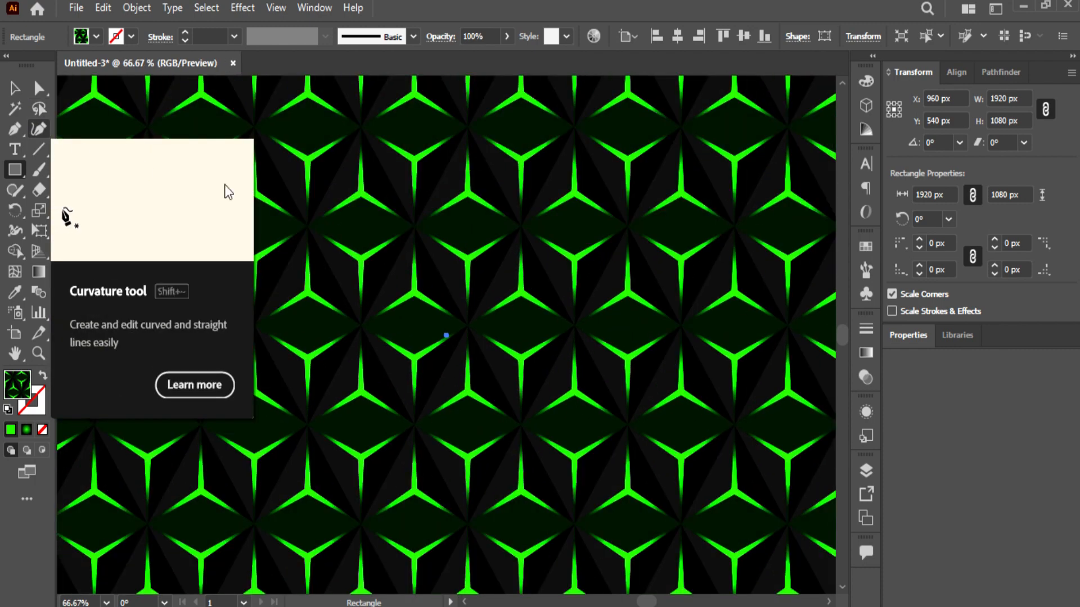
key(ctrl+minus)
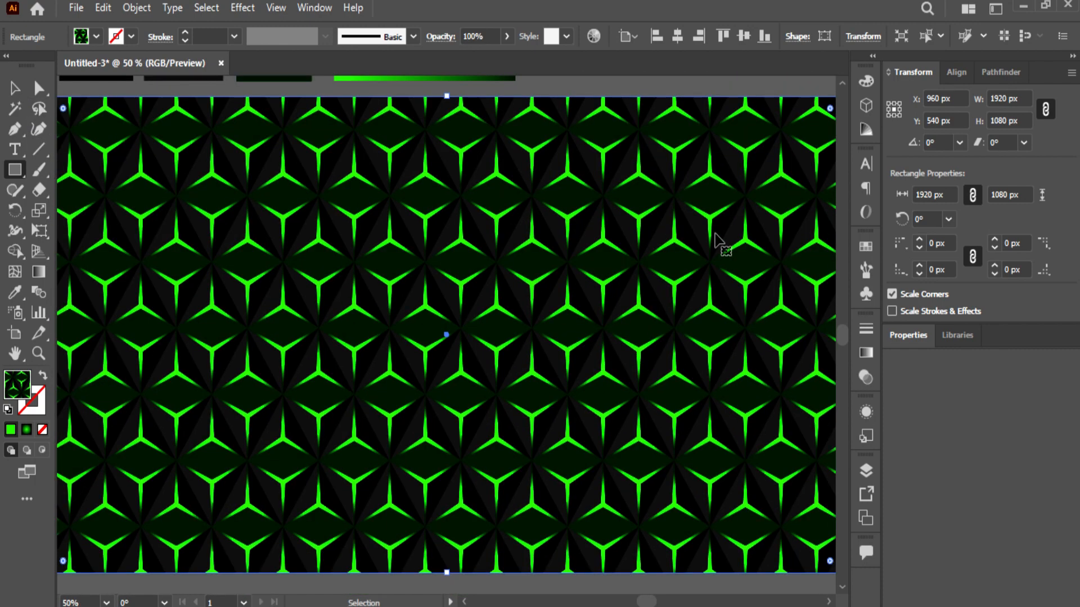
Draw a second 1920 x 1080 px rectangle with the green-to-black gradient fill exactly over the pattern-filled rectangle
key(ctrl+minus)
key(ctrl+minus)
key(ctrl+minus)
key(ctrl+minus)
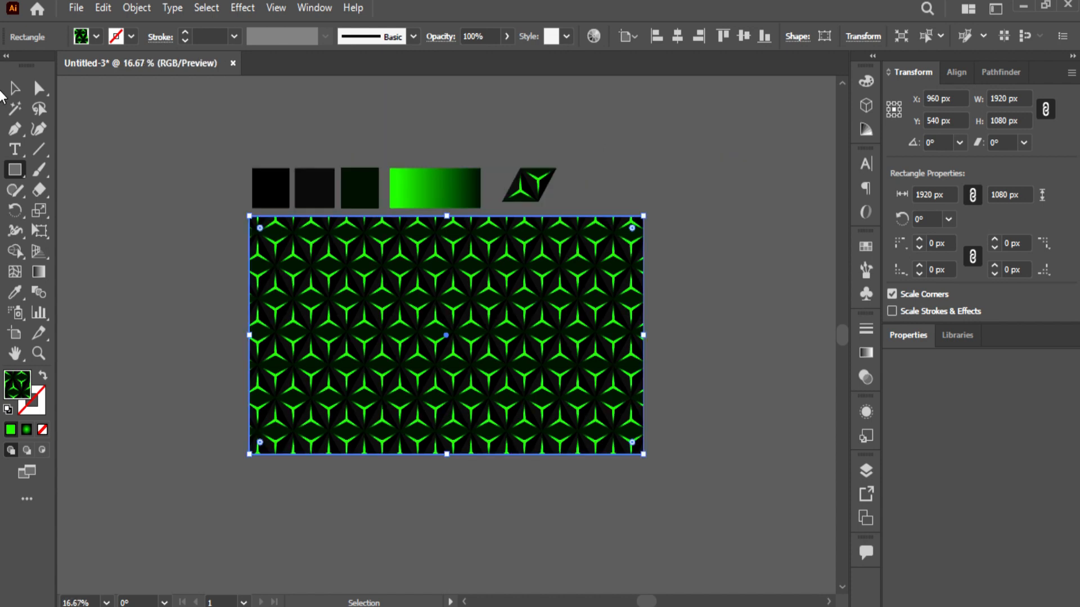
click(16, 171)
key(ctrl+plus)
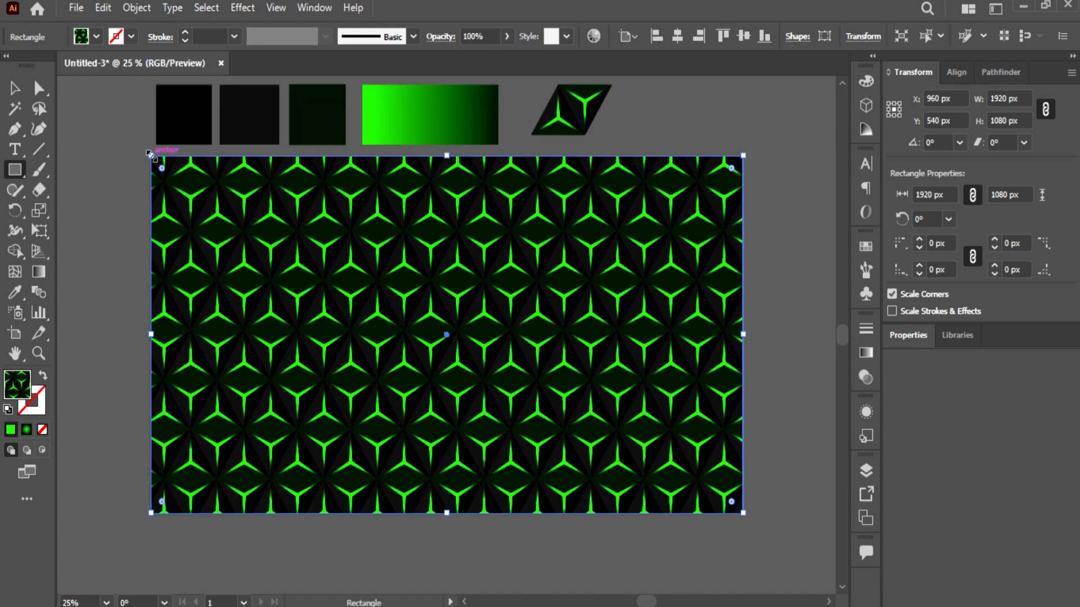
key(ctrl+shift+a)
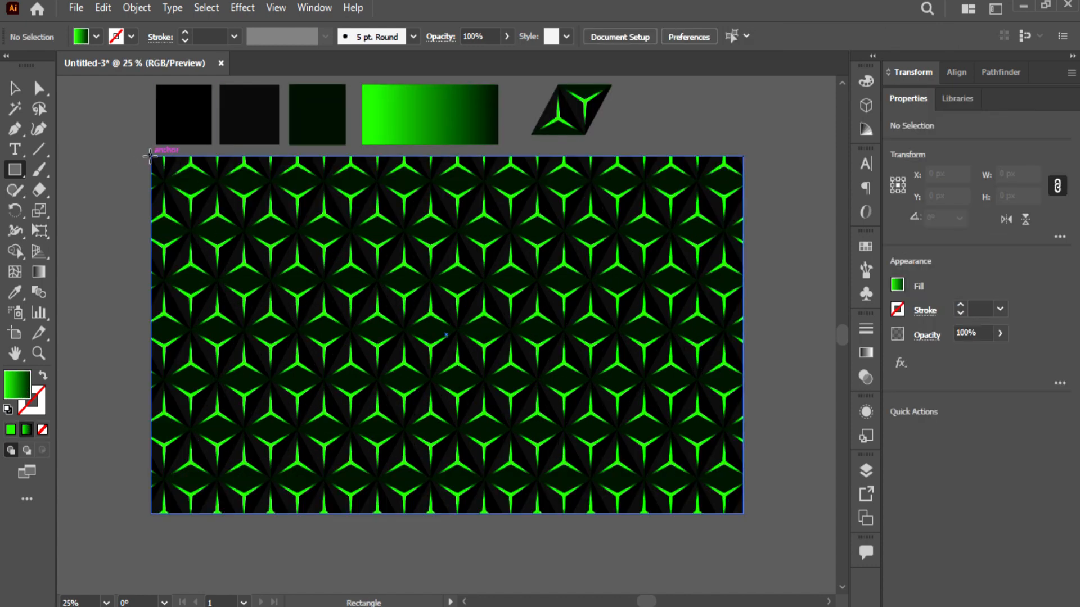
drag(151, 157, 742, 513)
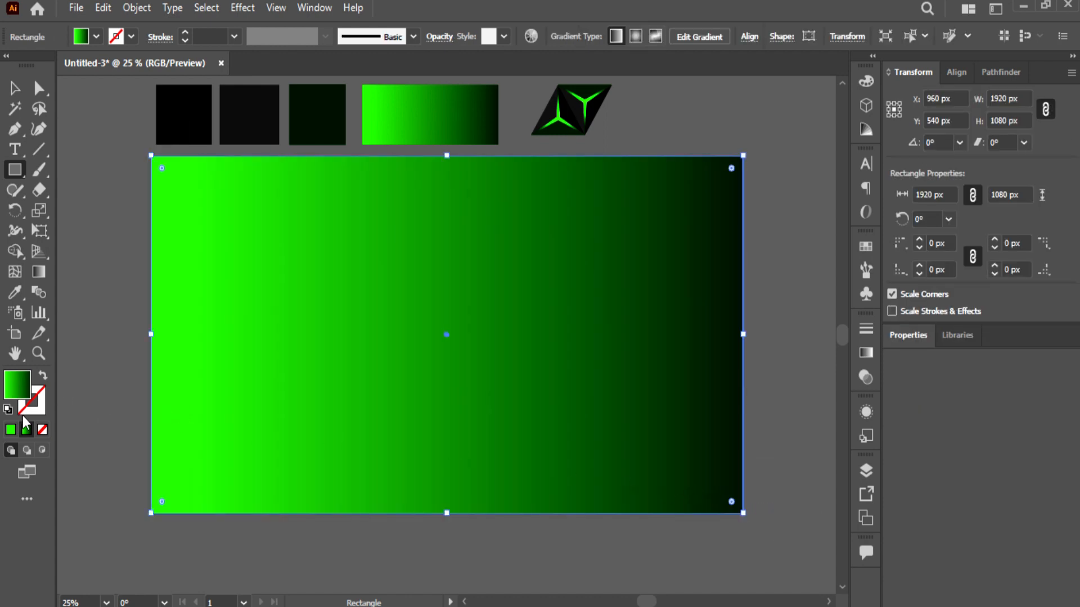
Move the green stop to the very start of the linear gradient and set the dark end stop's opacity to 0%
click(866, 353)
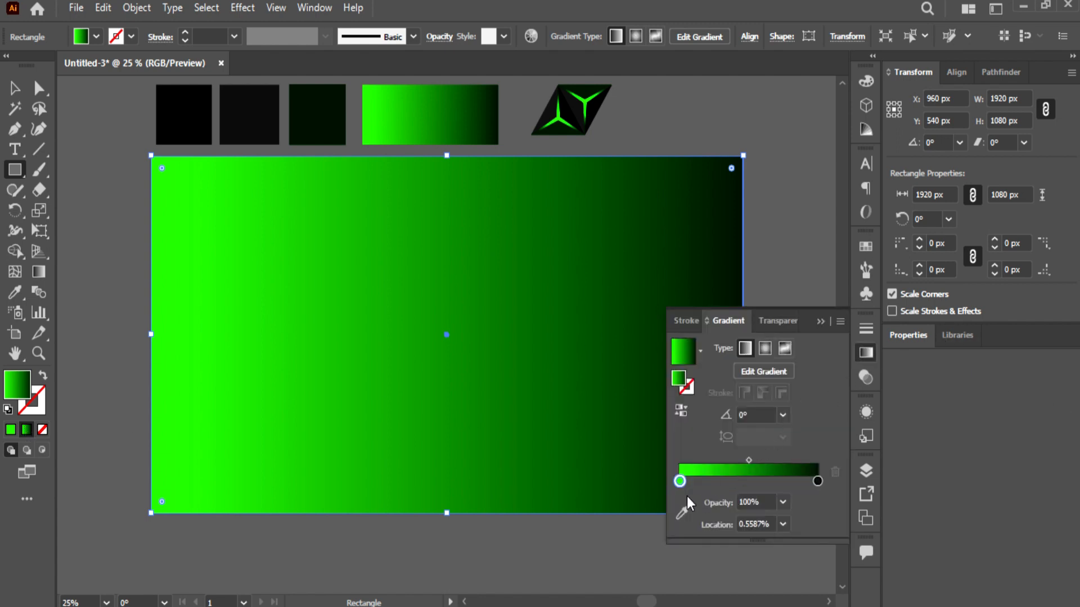
click(679, 464)
drag(684, 479, 677, 480)
click(818, 480)
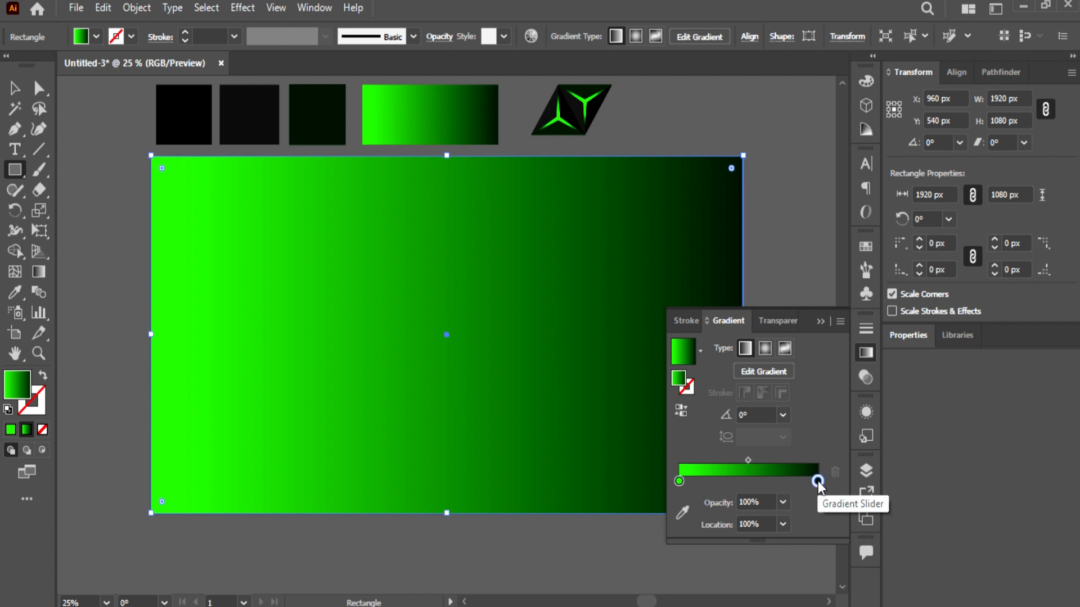
click(783, 502)
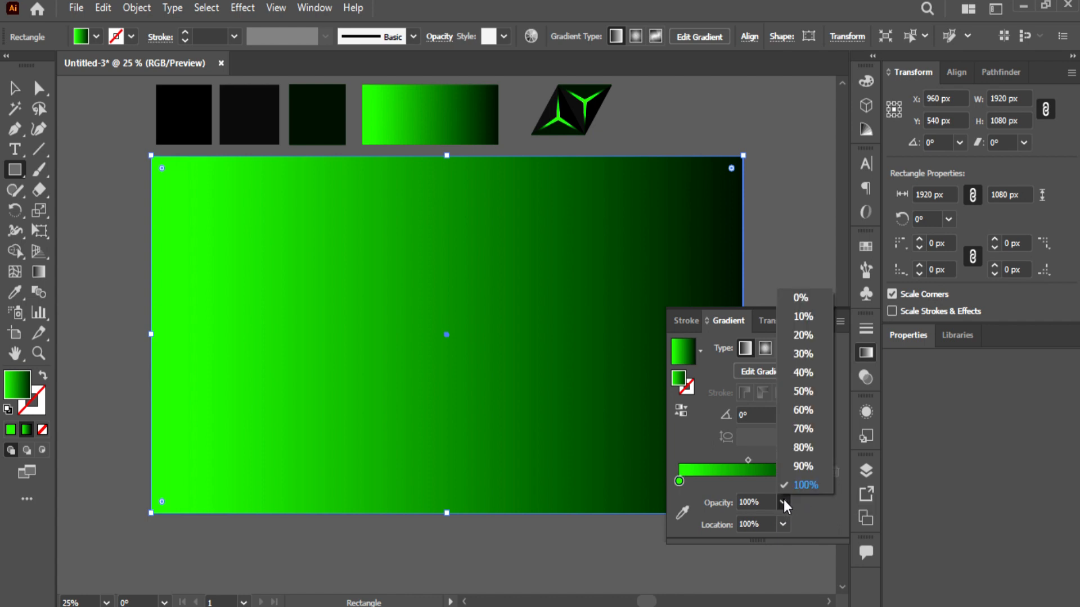
click(801, 299)
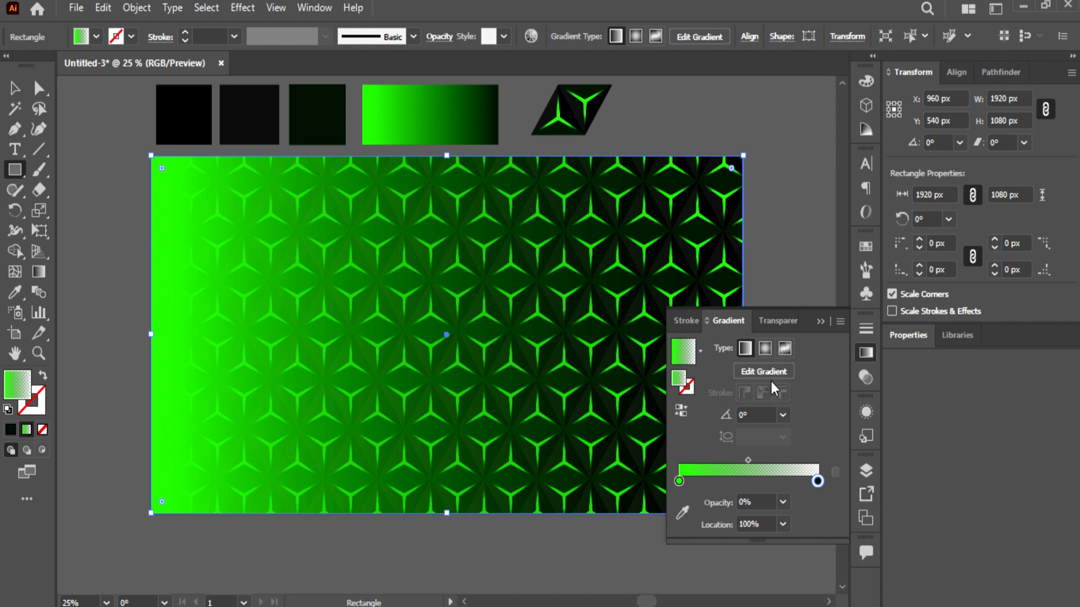
click(820, 322)
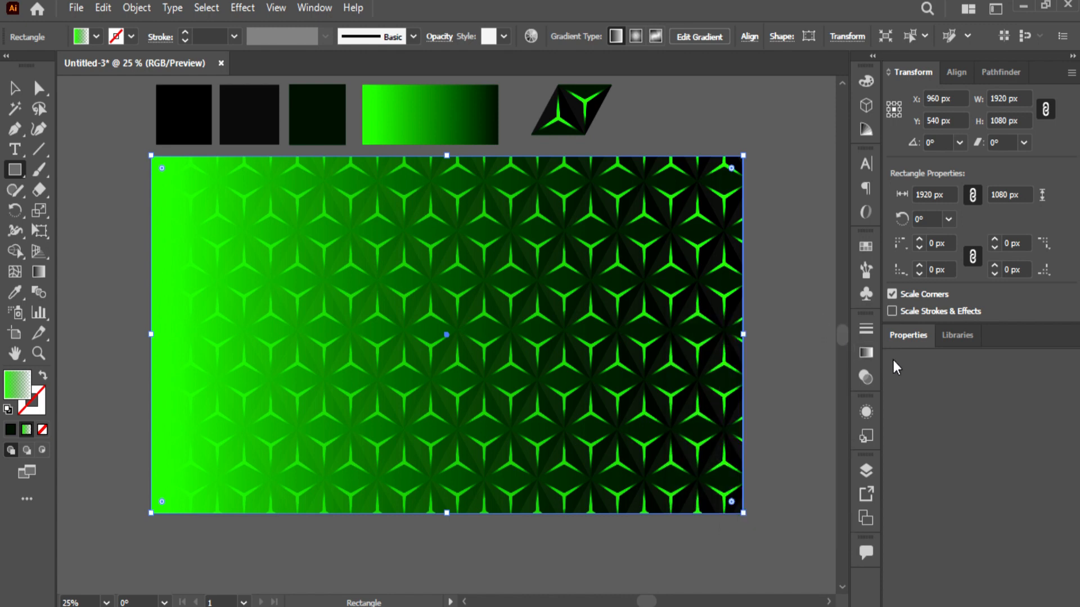
Try the Multiply and Overlay blending modes on the gradient rectangle, and settle on Soft Light
click(908, 337)
click(925, 336)
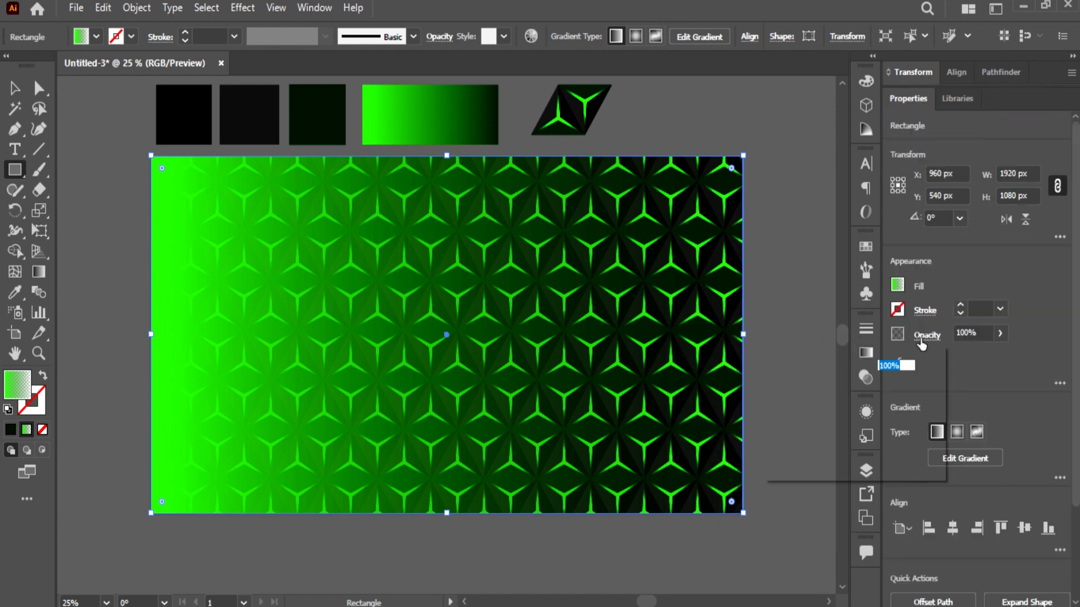
click(833, 362)
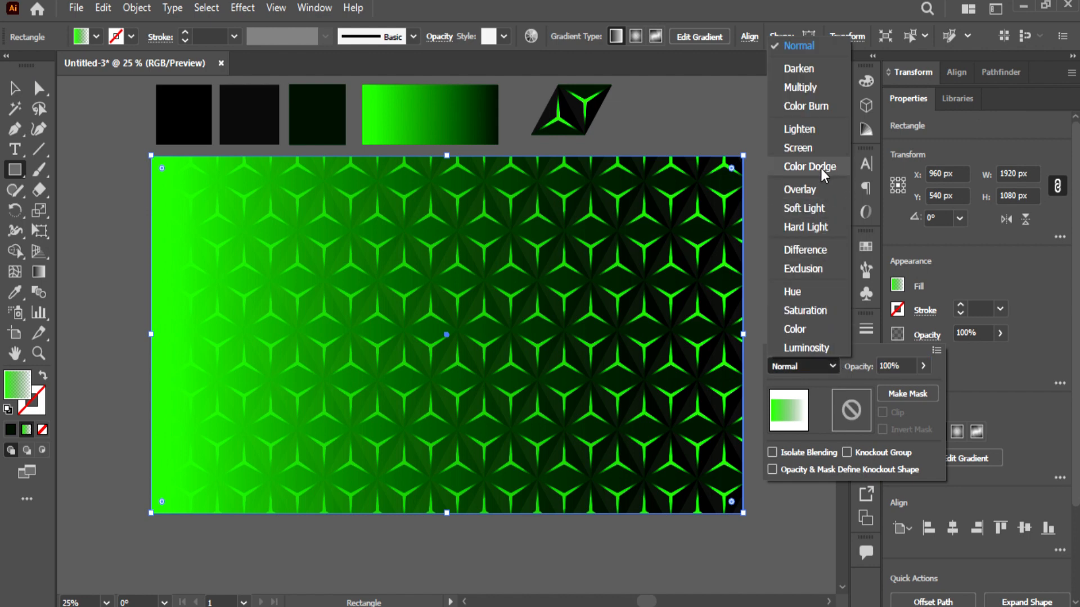
click(808, 92)
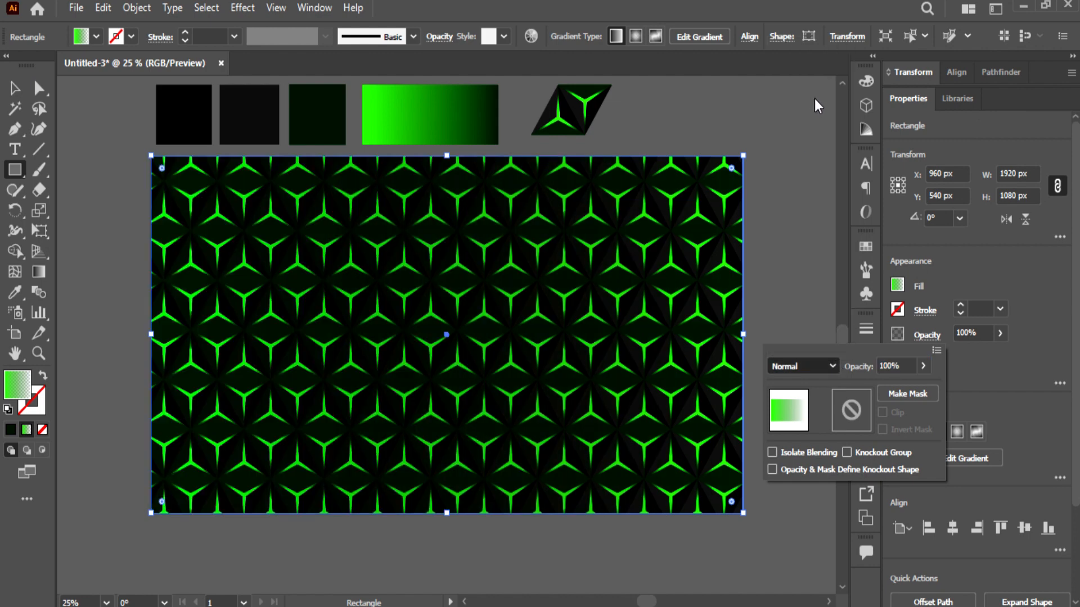
click(821, 365)
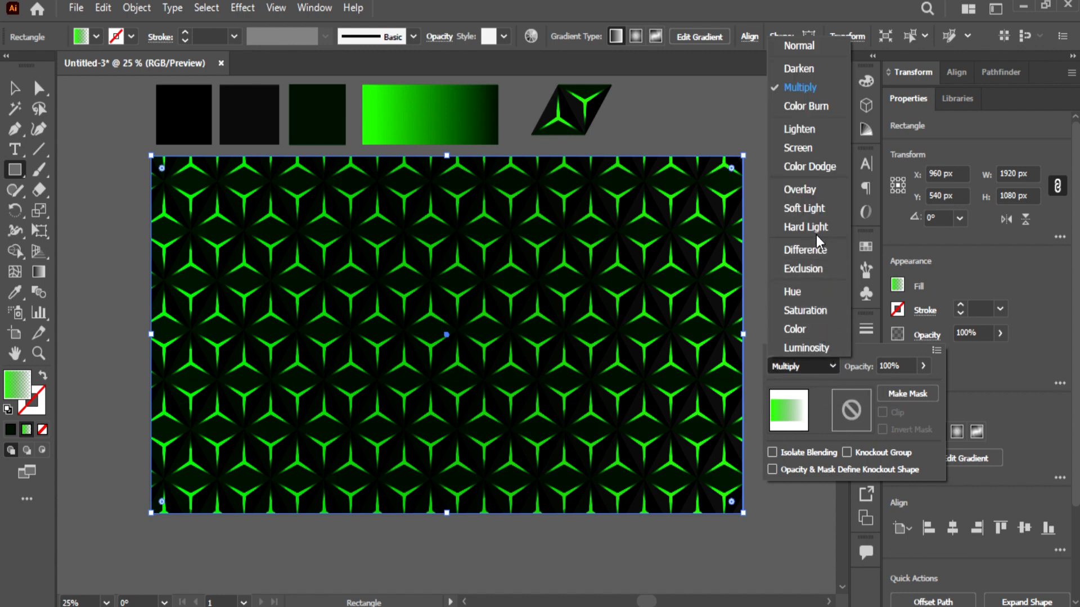
click(814, 190)
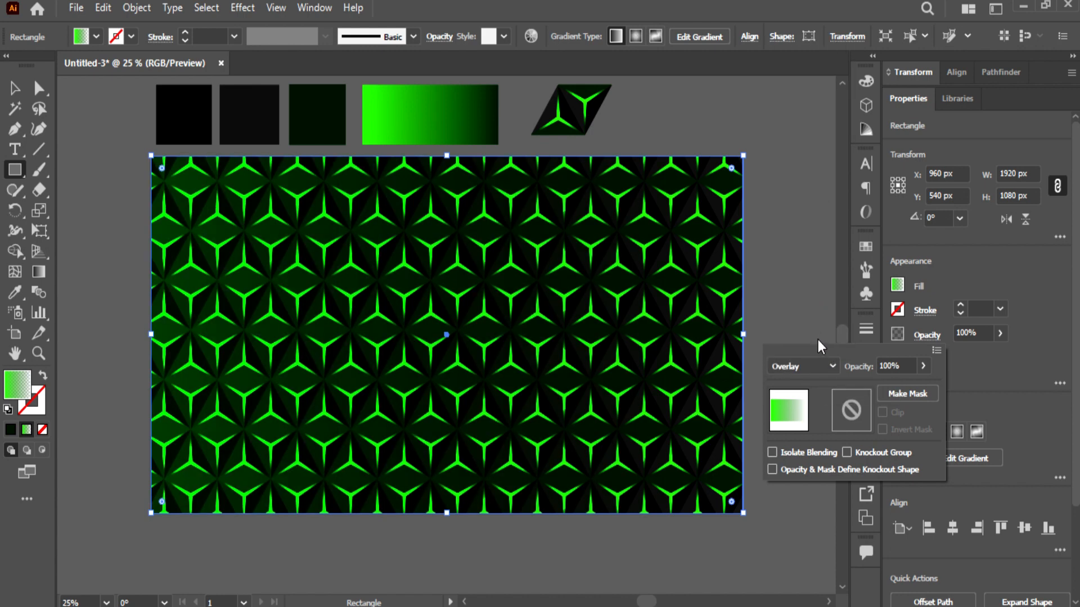
click(824, 365)
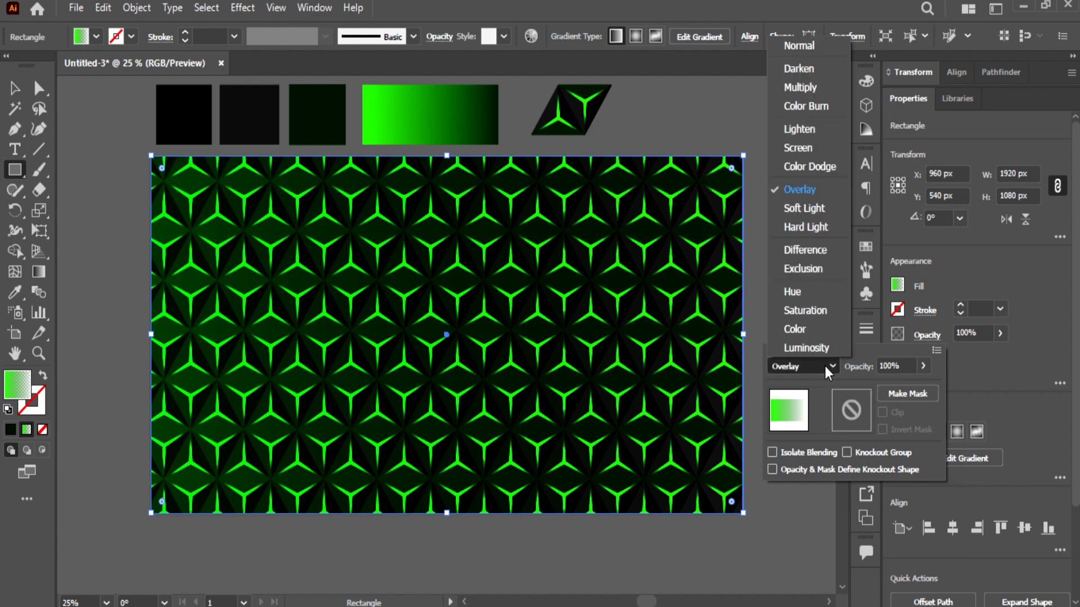
click(823, 210)
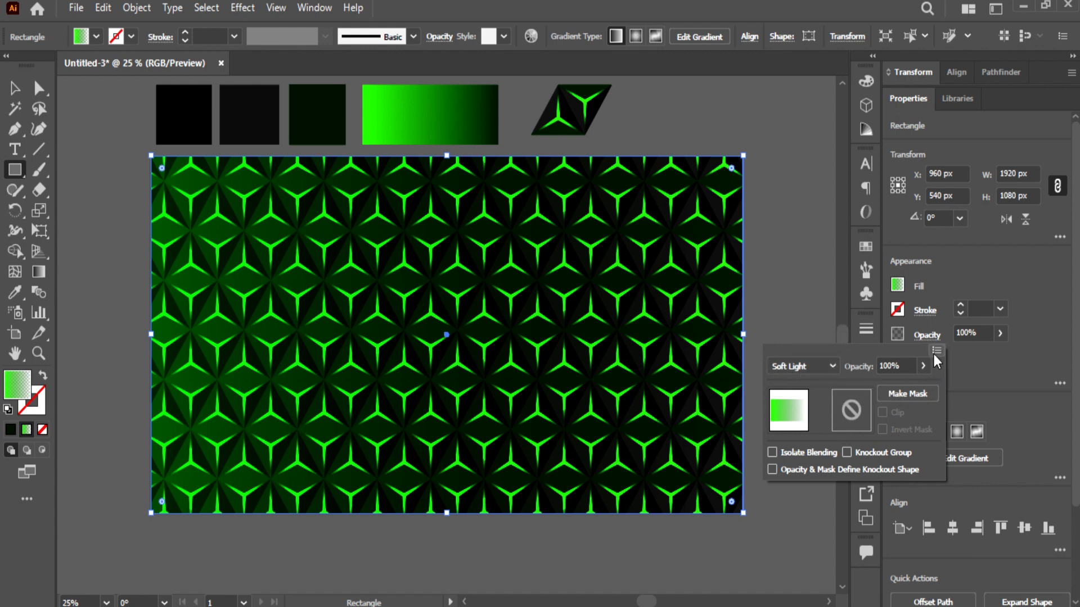
click(927, 336)
Redirect the gradient diagonally with the Gradient tool, from the pattern's upper-left area down past its center, and deselect the rectangle
click(864, 352)
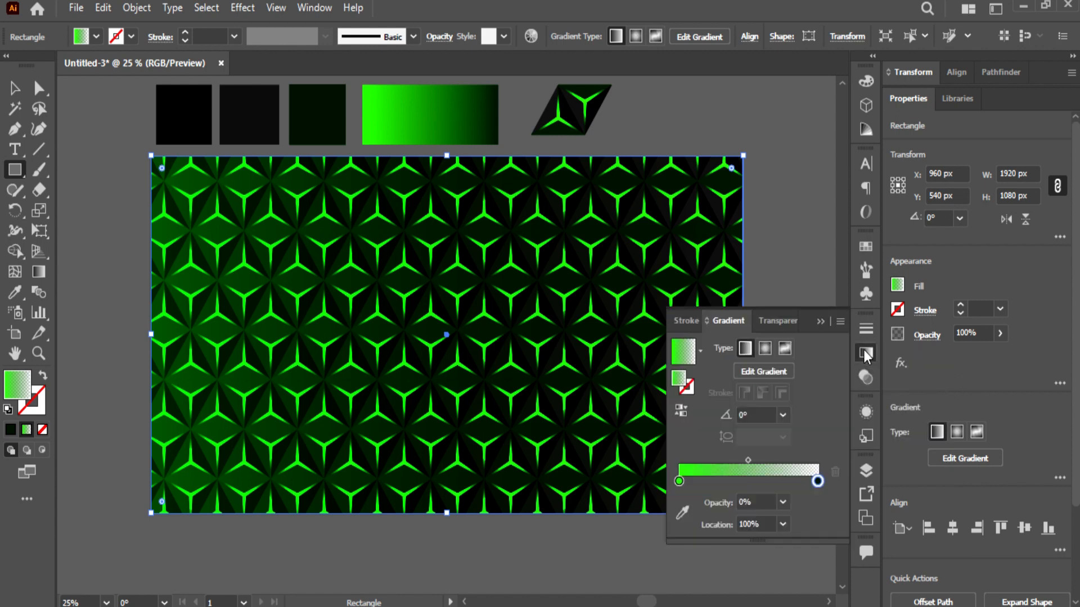
click(864, 352)
click(39, 272)
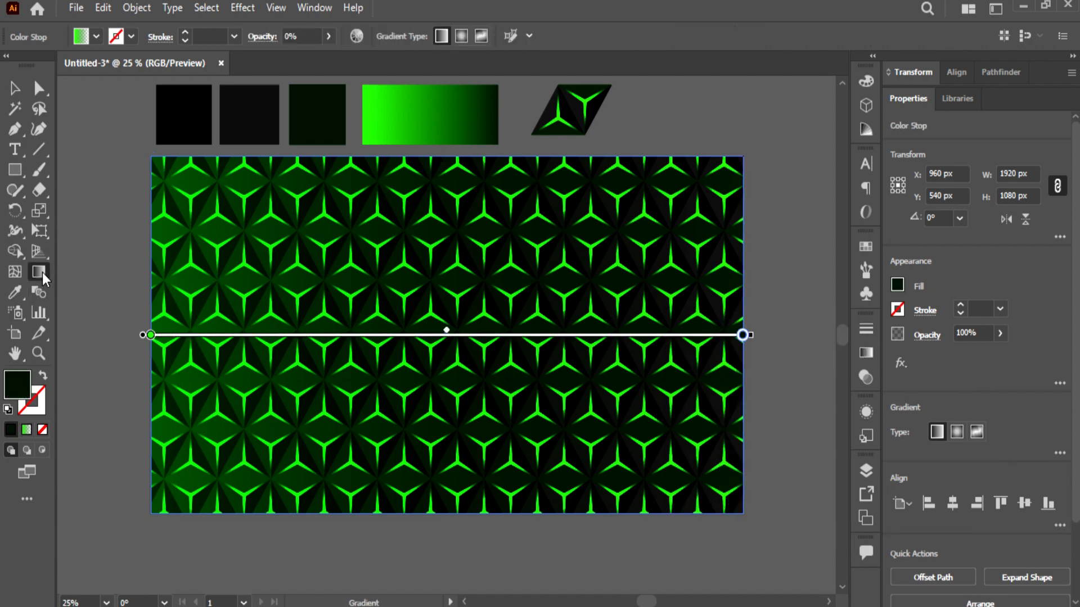
mouse_move(206, 212)
mouse_down()
mouse_move(349, 303)
mouse_move(698, 473)
mouse_up()
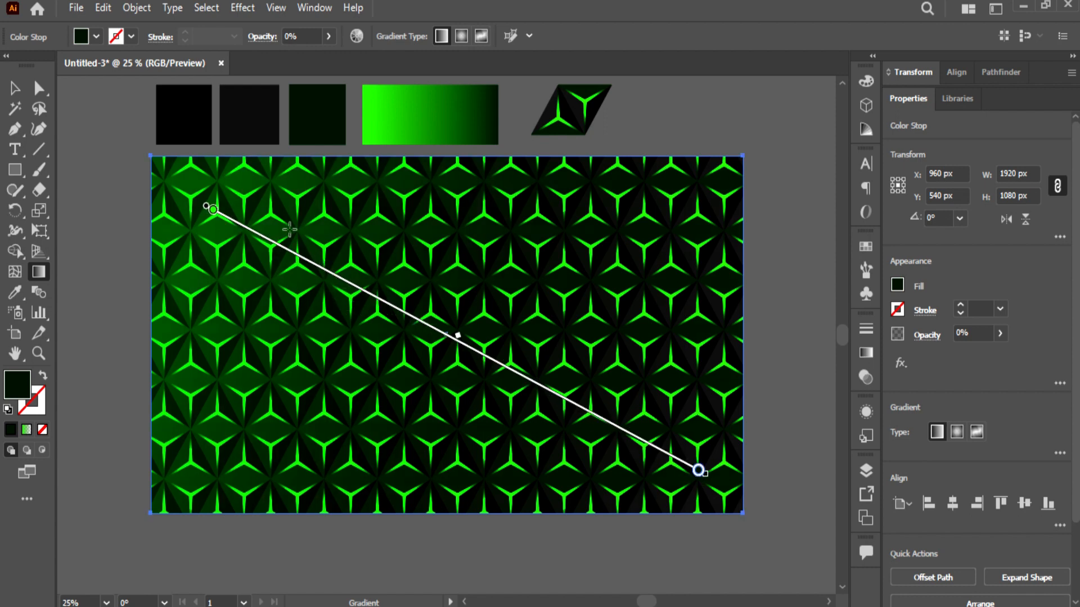
drag(253, 209, 474, 353)
drag(273, 195, 527, 362)
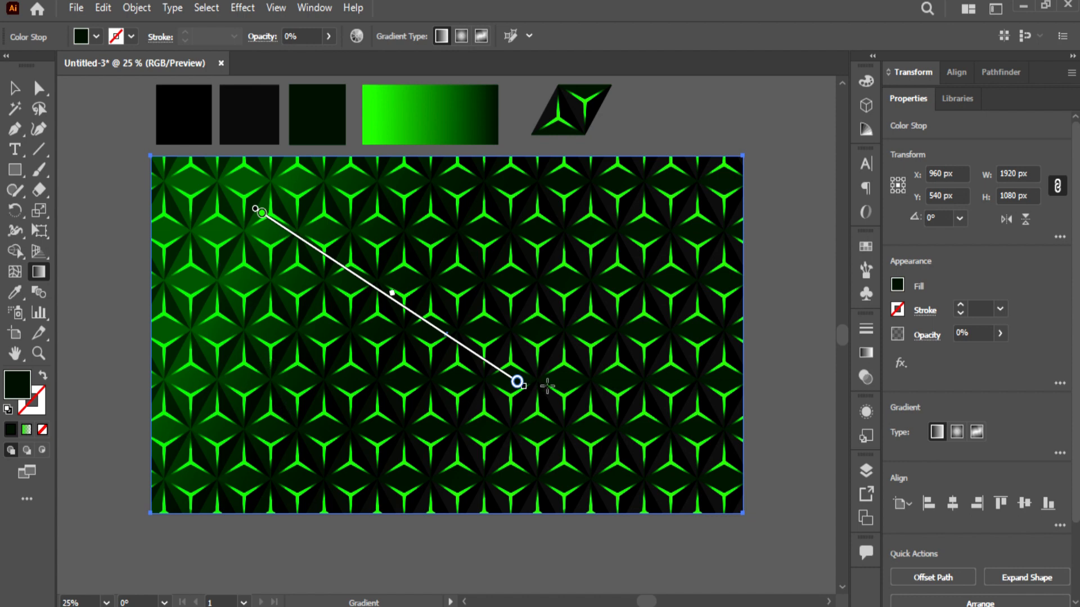
mouse_move(219, 256)
mouse_down()
mouse_move(549, 386)
mouse_move(557, 373)
mouse_up()
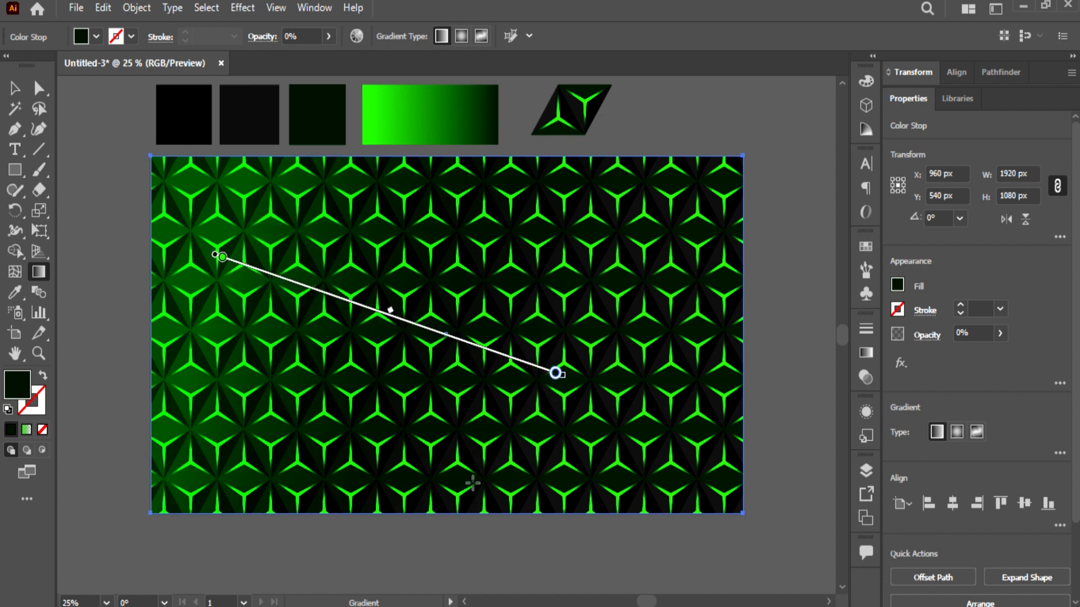
click(15, 90)
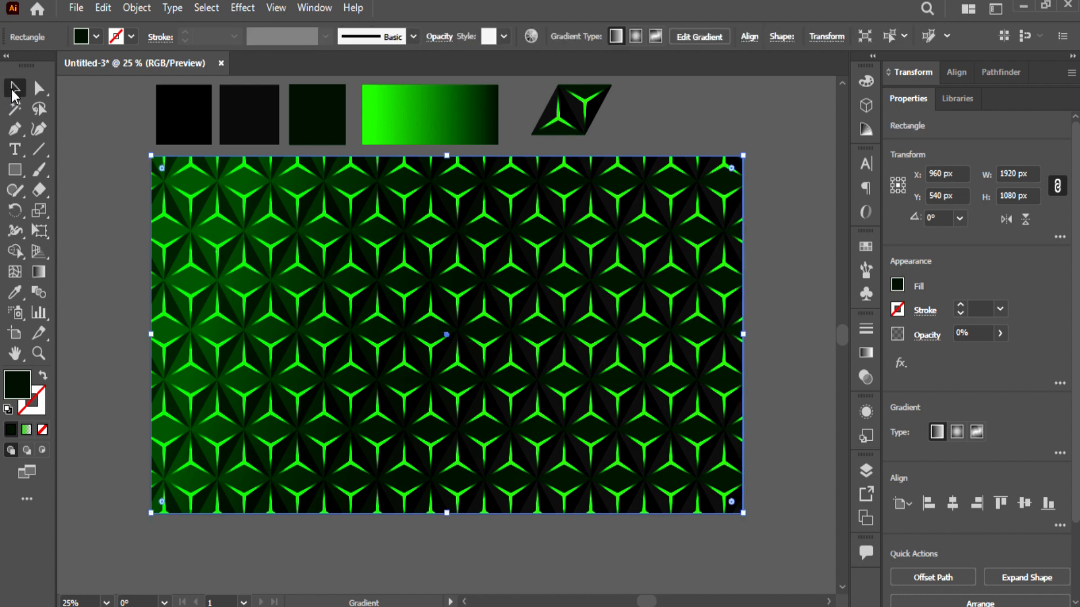
click(108, 130)
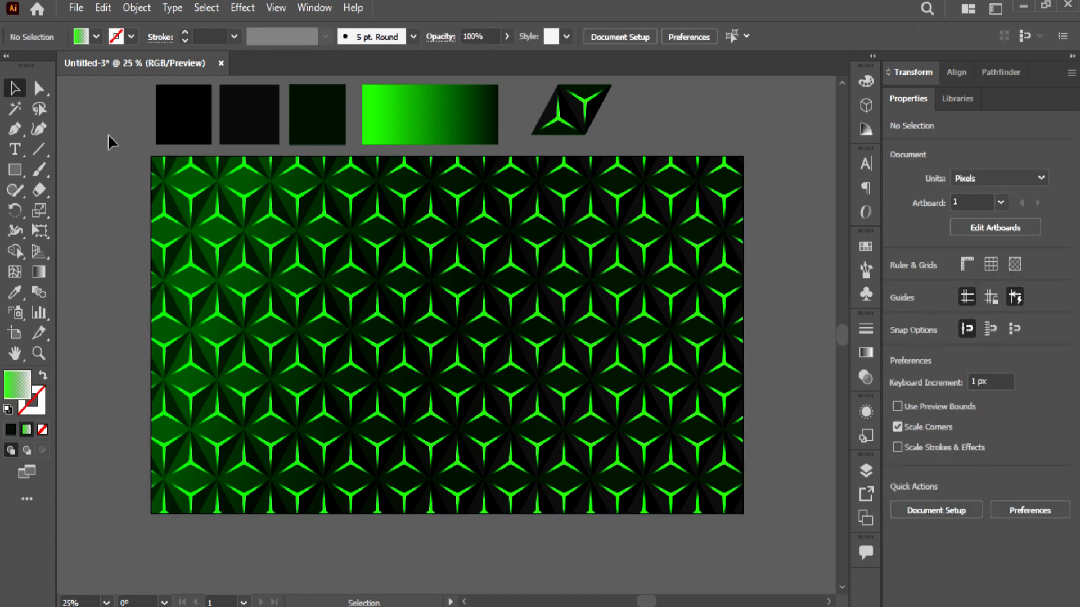
key(ctrl+equal)
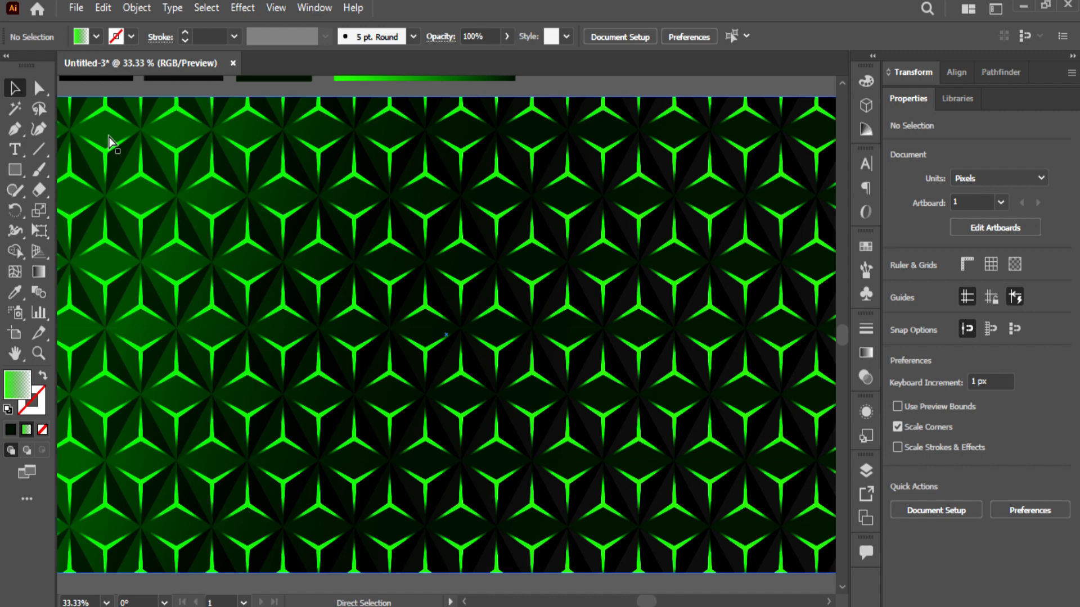
key(ctrl+minus)
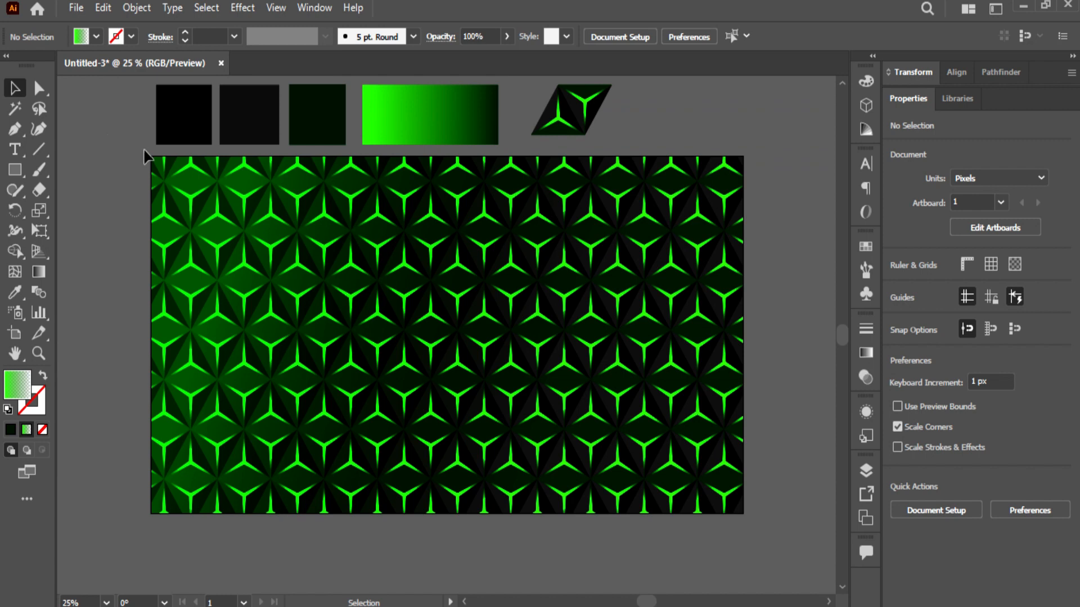
drag(144, 152, 748, 525)
right_click(472, 403)
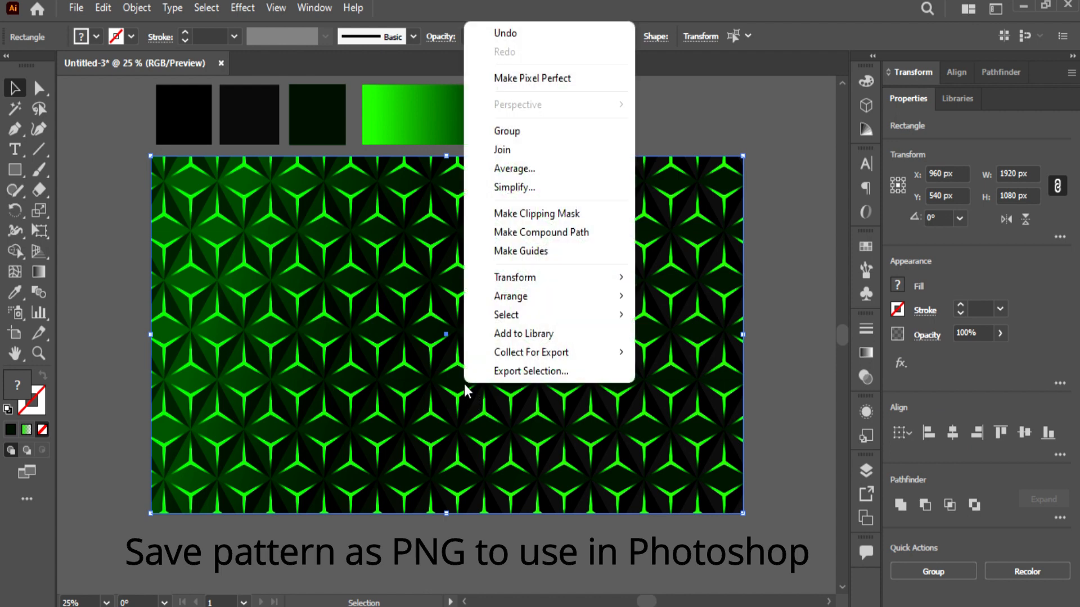
click(578, 372)
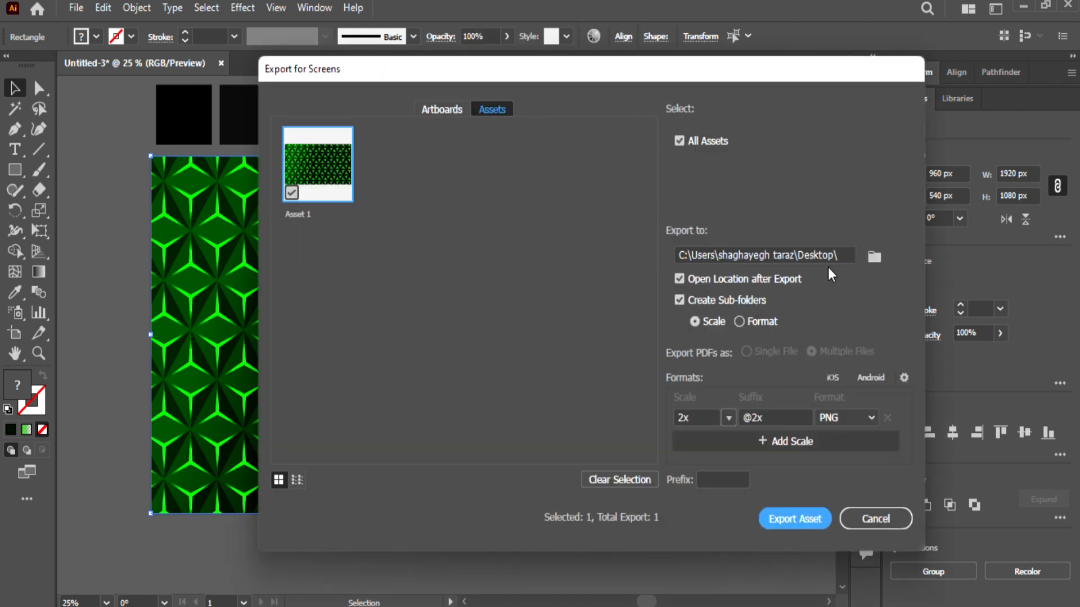
click(728, 417)
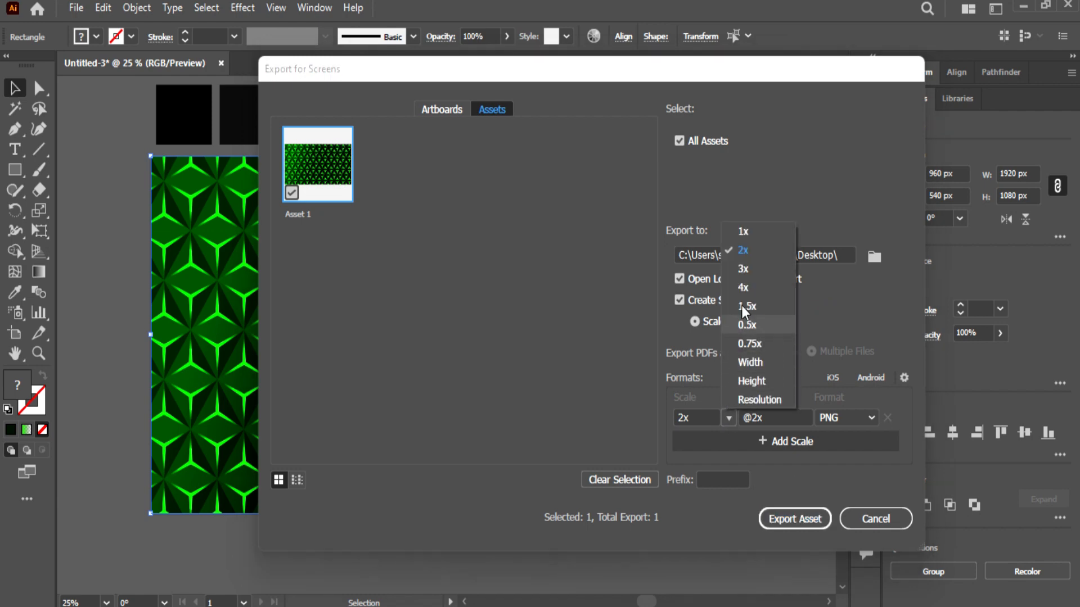
click(744, 288)
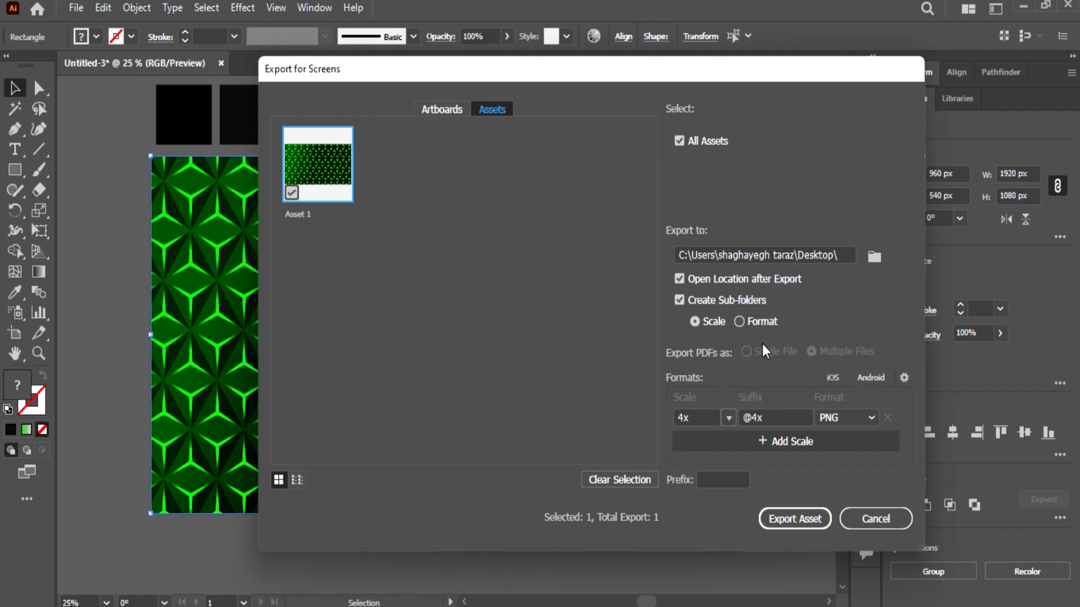
click(817, 514)
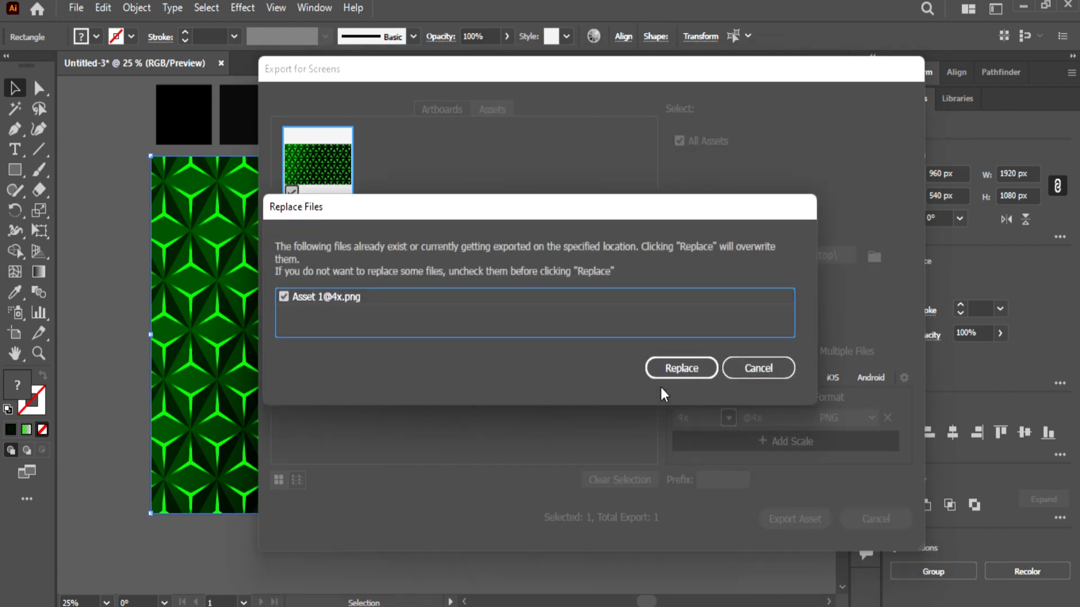
click(688, 369)
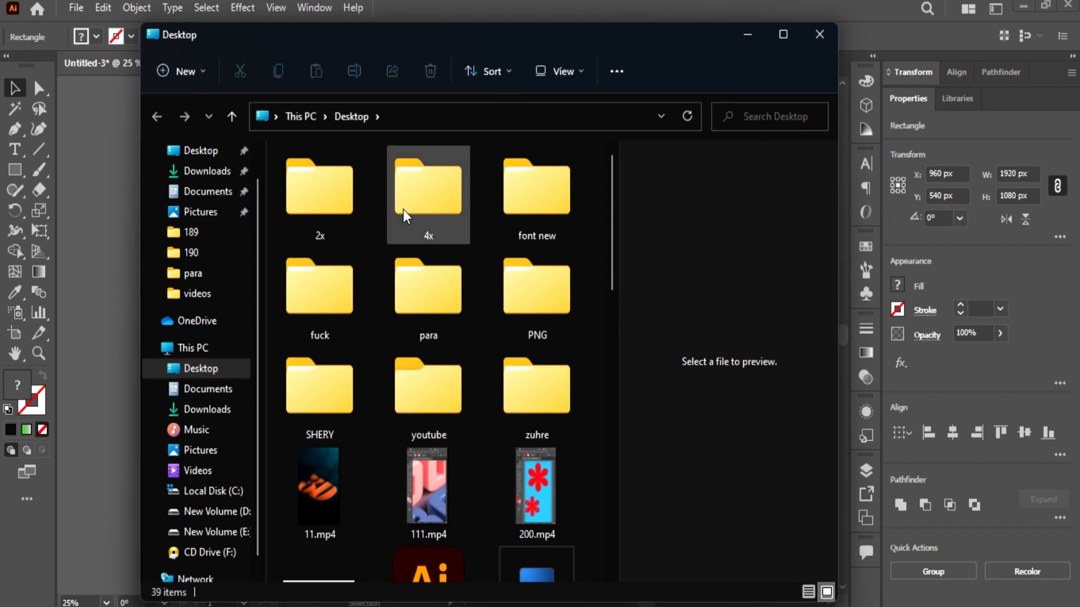
click(404, 215)
double_click(404, 215)
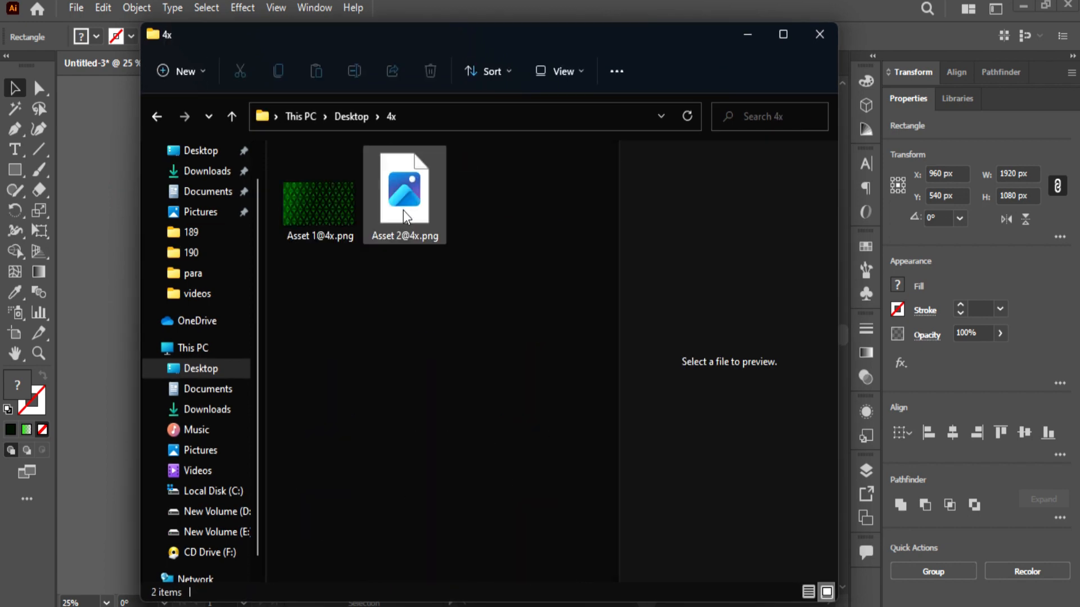
click(331, 206)
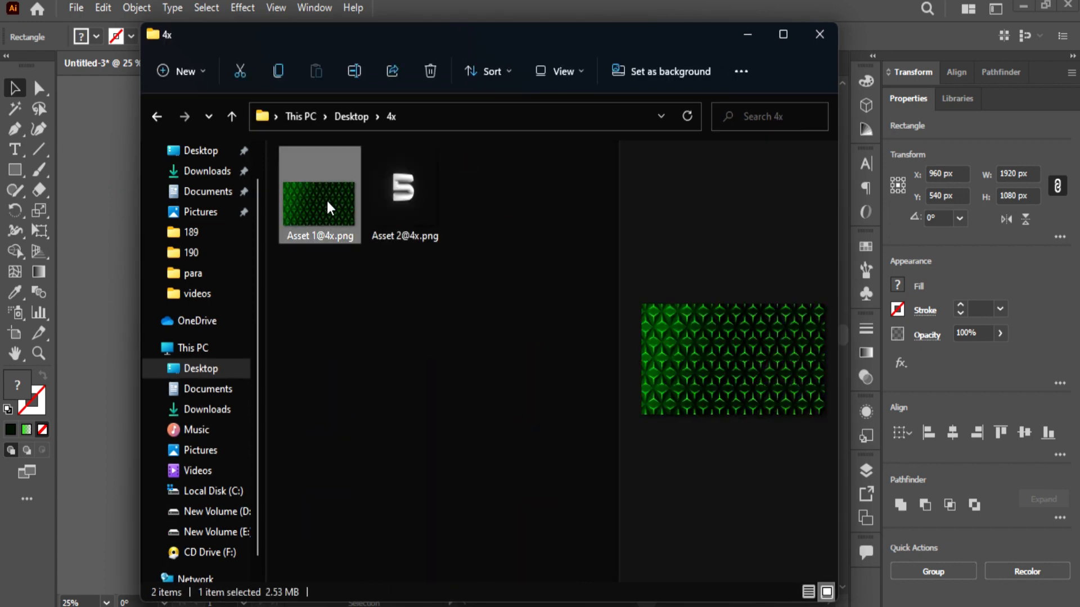
double_click(320, 204)
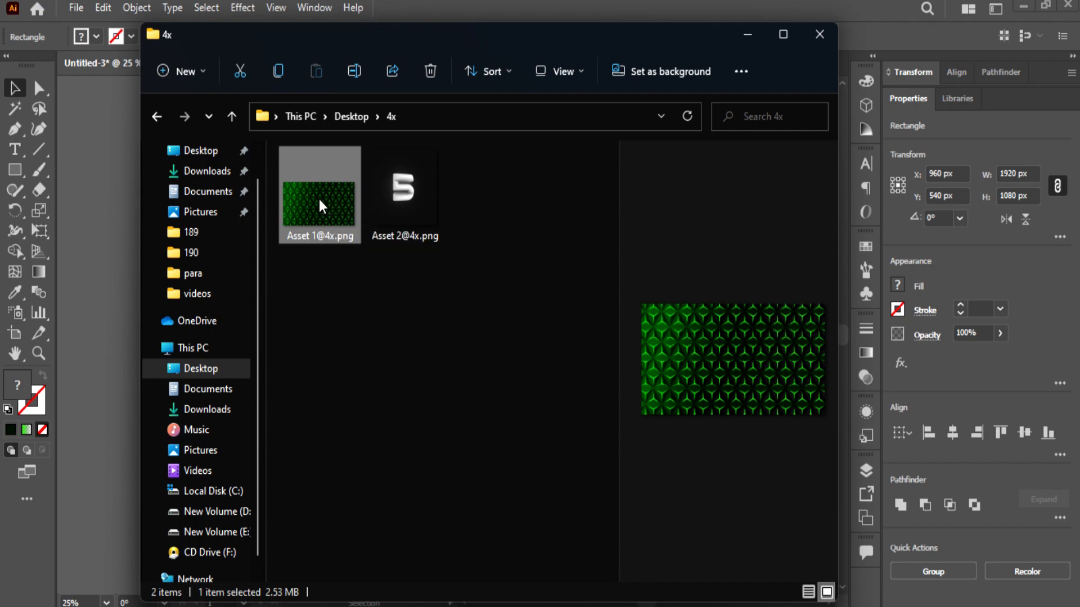